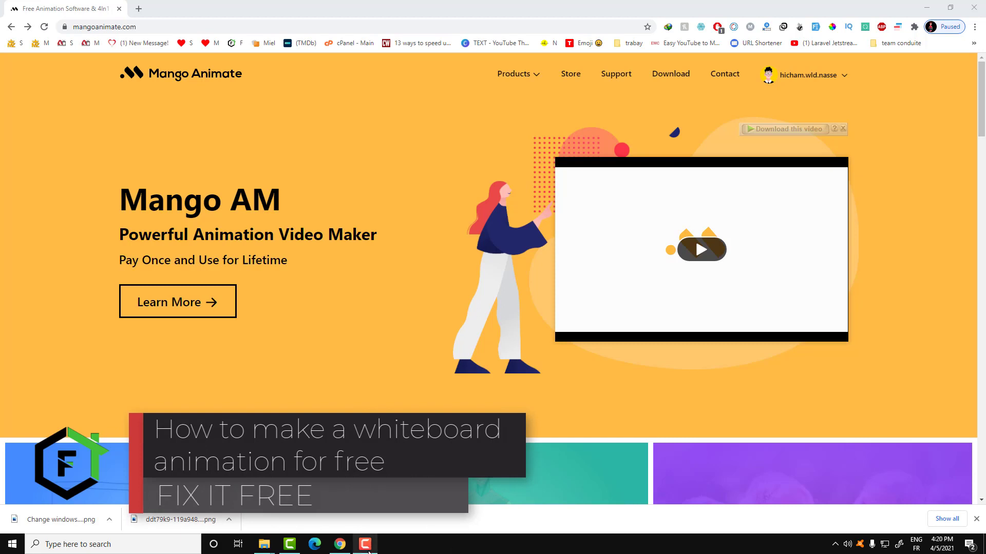
# Play the Mango AM intro video on the homepage, skip ahead in it, and pause it.
pyautogui.click(340, 544)
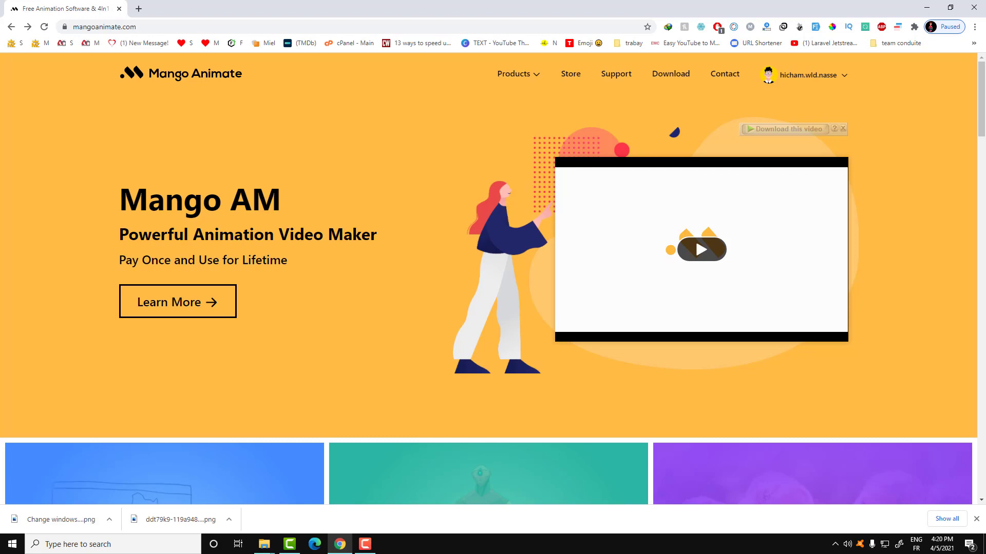
pyautogui.moveTo(702, 264)
pyautogui.click(703, 251)
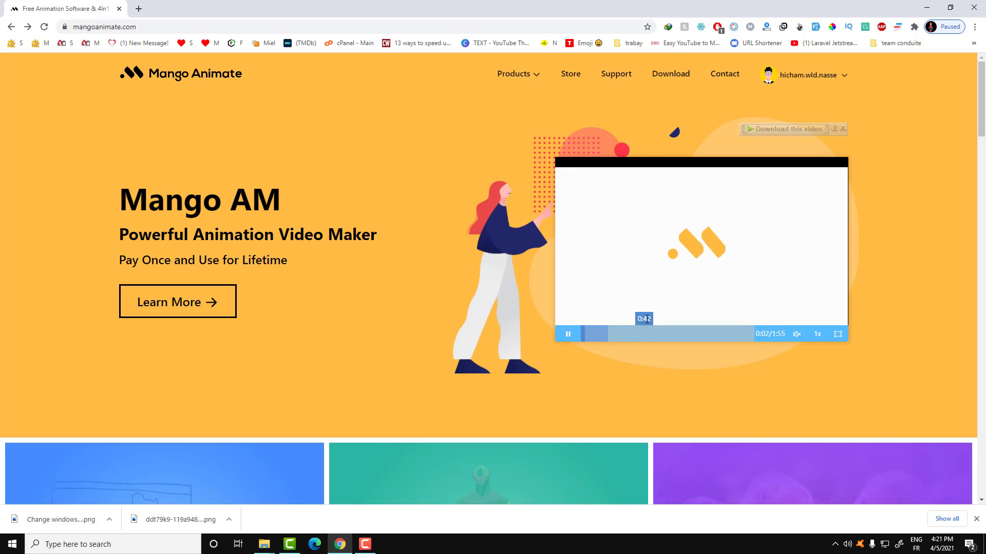
pyautogui.moveTo(596, 340); pyautogui.dragTo(669, 333)
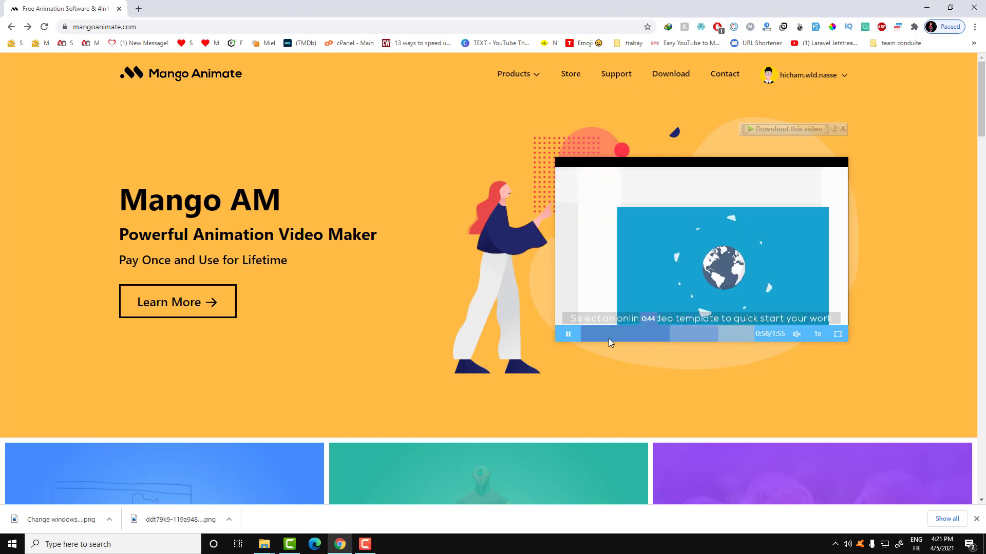
pyautogui.click(569, 334)
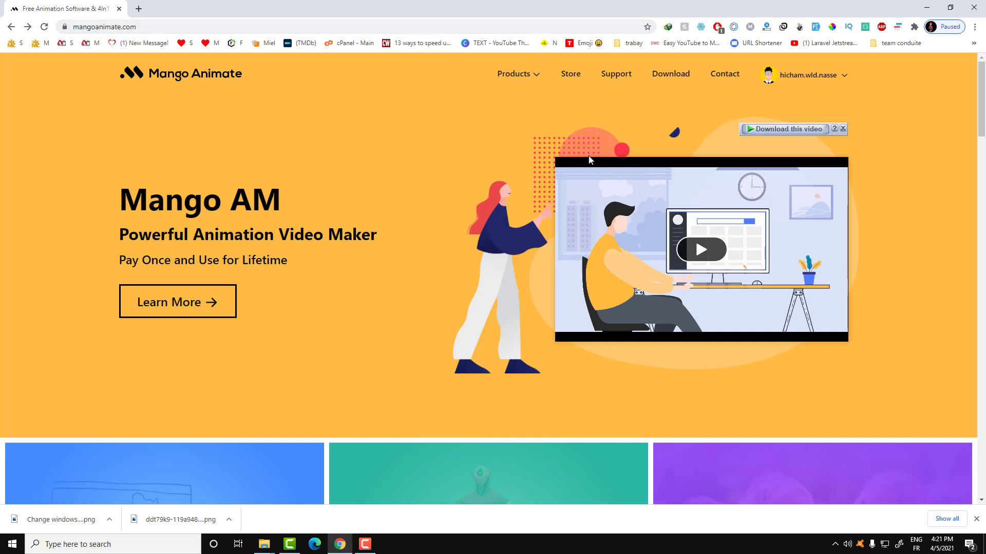
# Open the Mango Animate download page and look at the download options for Whiteboard Animation Maker.
pyautogui.click(673, 81)
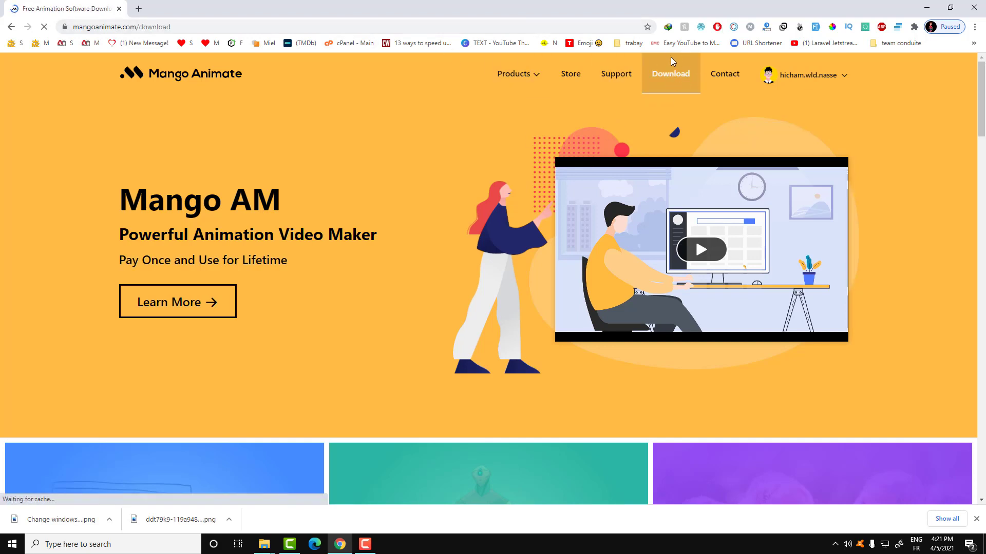
pyautogui.scroll(-6, 229, 269)
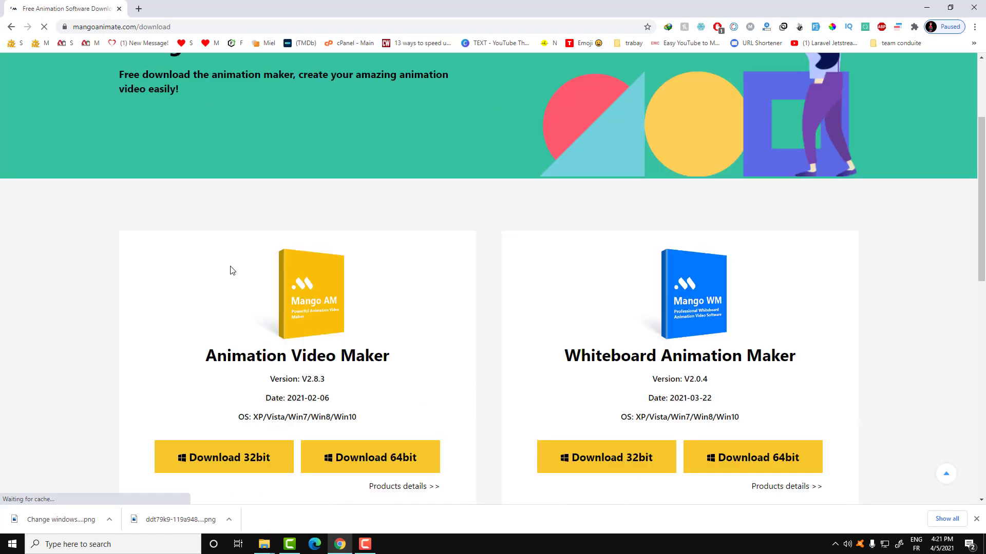
pyautogui.scroll(-1, 847, 316)
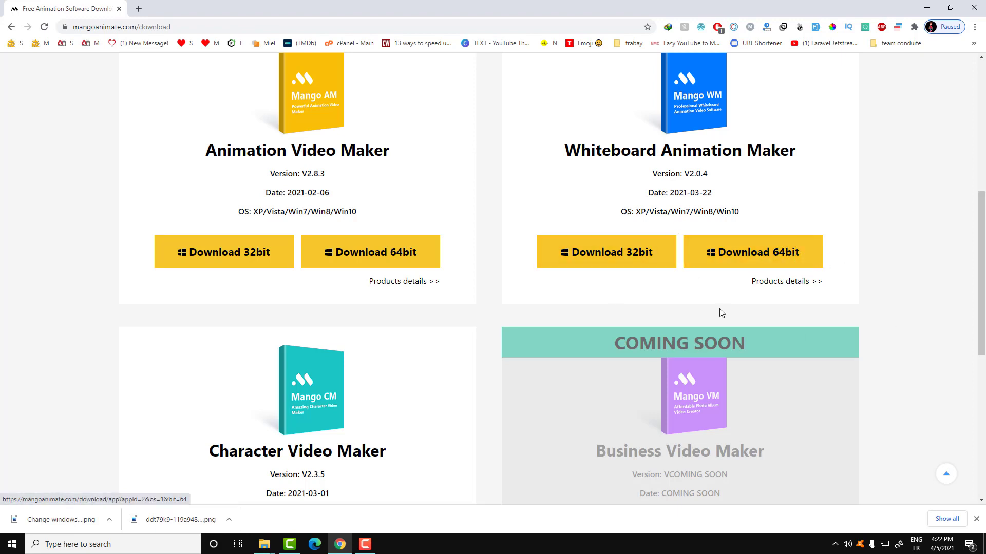
# Run dxdiag to check the computer's operating system type, and close the DirectX Diagnostic Tool.
pyautogui.click(119, 545)
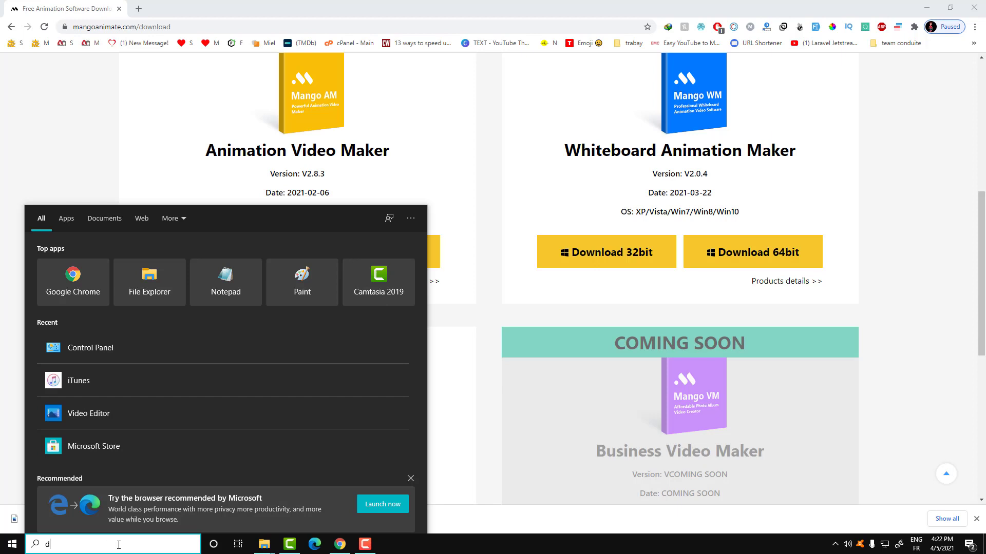
pyautogui.write('dxdiag')
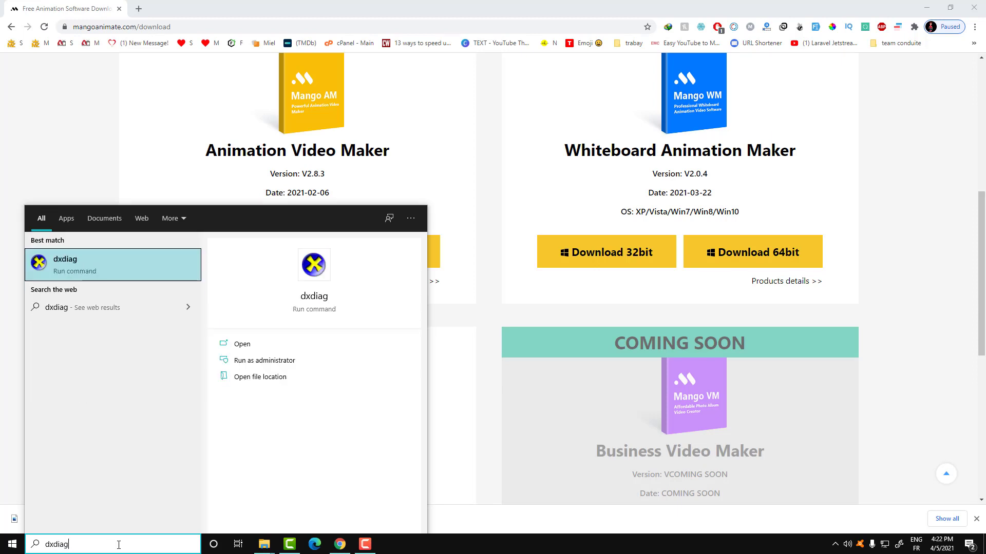
pyautogui.click(52, 263)
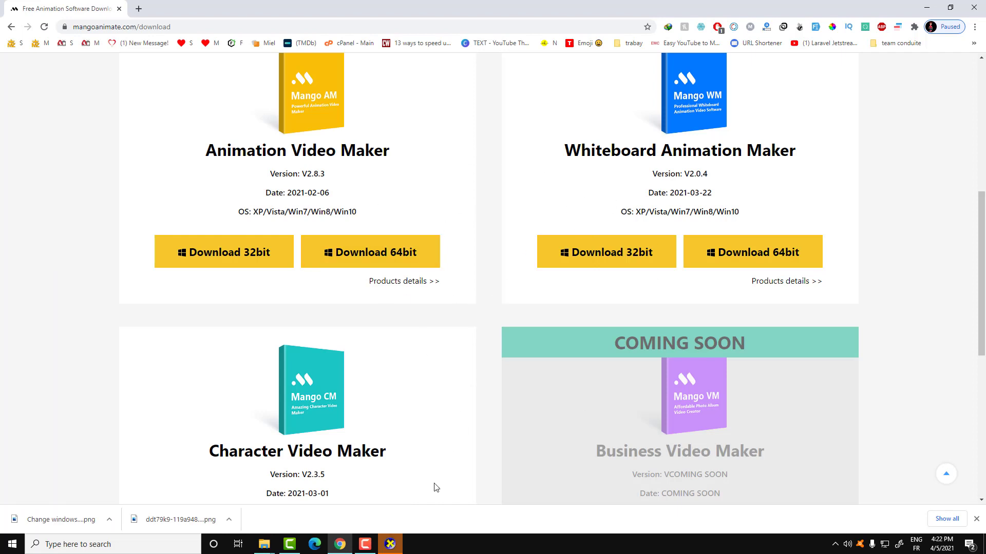
pyautogui.click(390, 547)
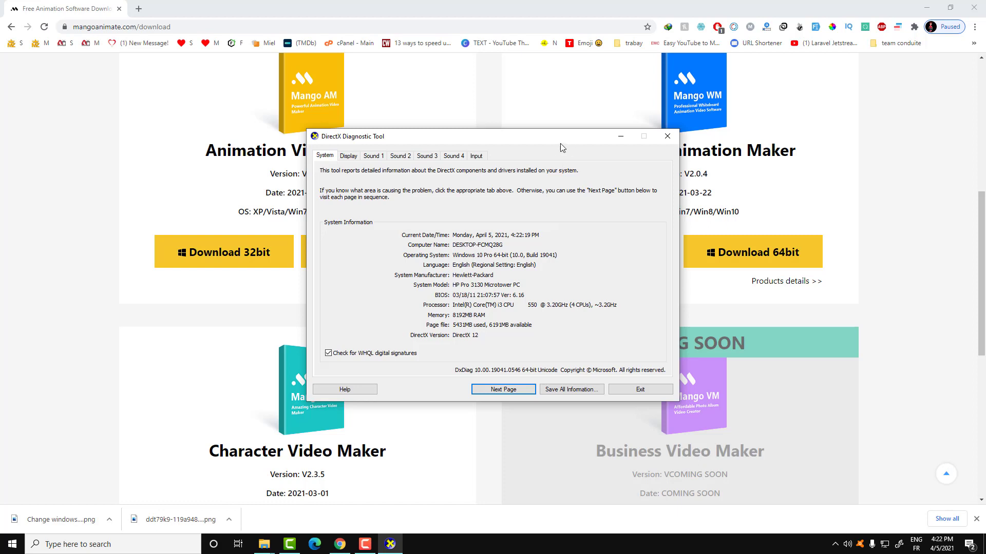
pyautogui.moveTo(561, 140); pyautogui.dragTo(347, 135)
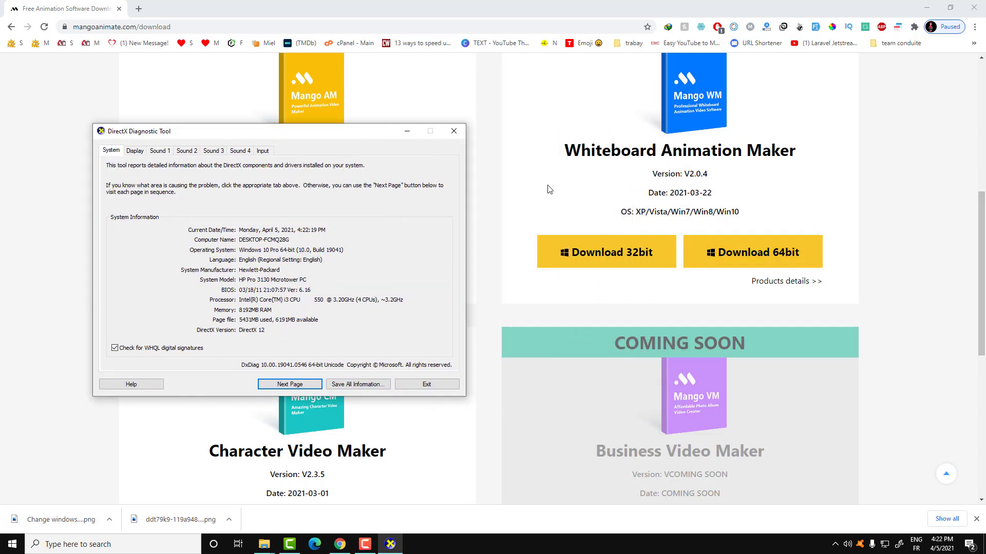
pyautogui.moveTo(383, 138); pyautogui.dragTo(395, 169)
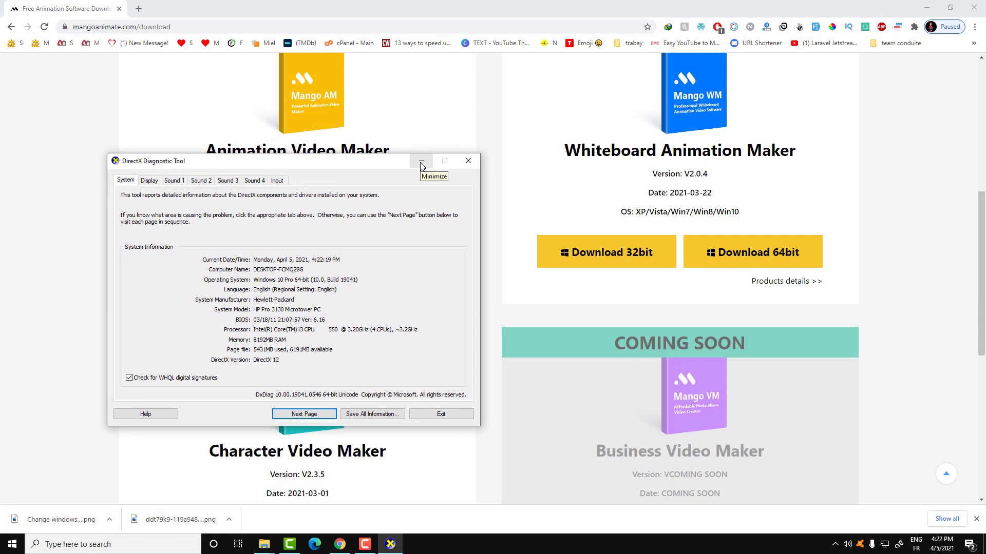
pyautogui.click(468, 161)
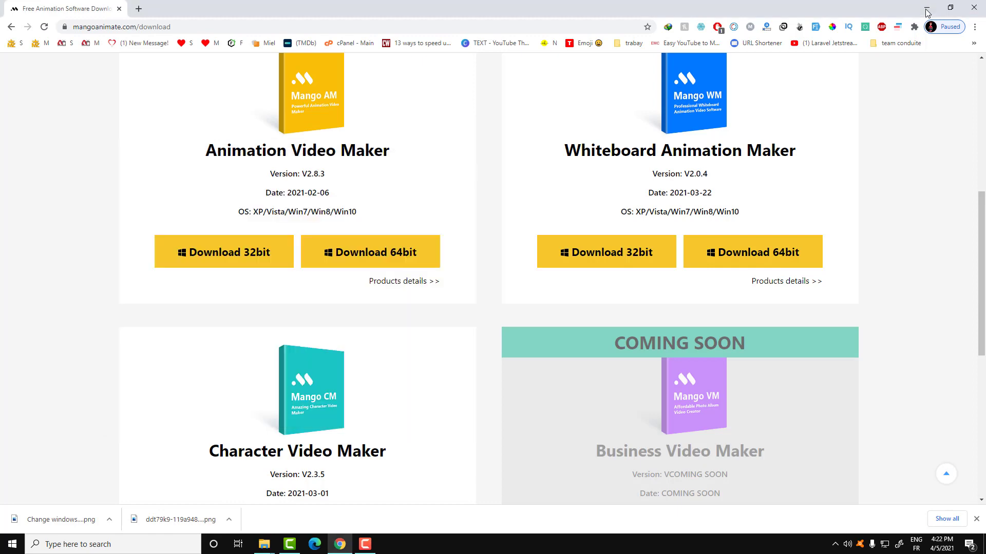
# Minimize the browser, move the Mango Whiteboard Animation Maker shortcut to a free desktop area, and launch the program.
pyautogui.click(928, 7)
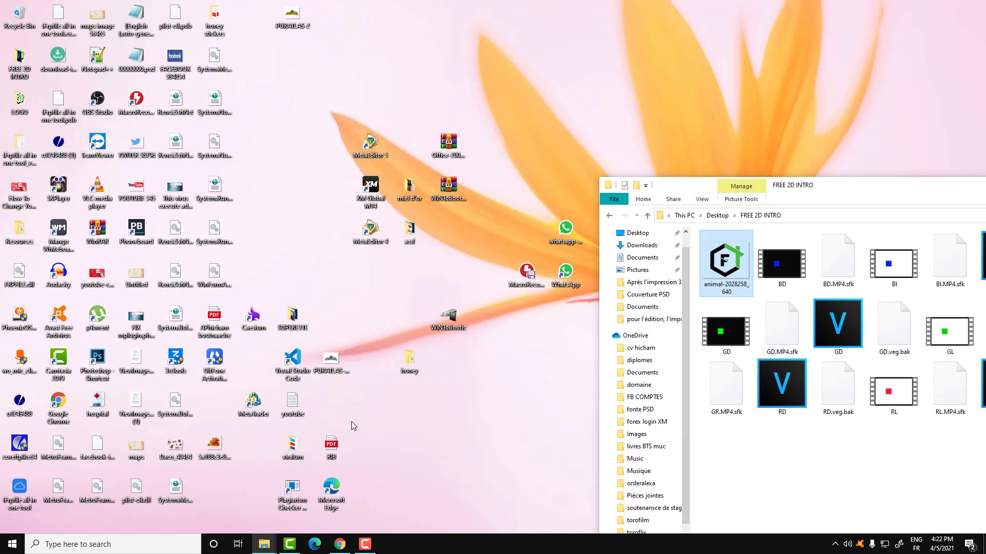
pyautogui.moveTo(59, 231); pyautogui.dragTo(454, 65)
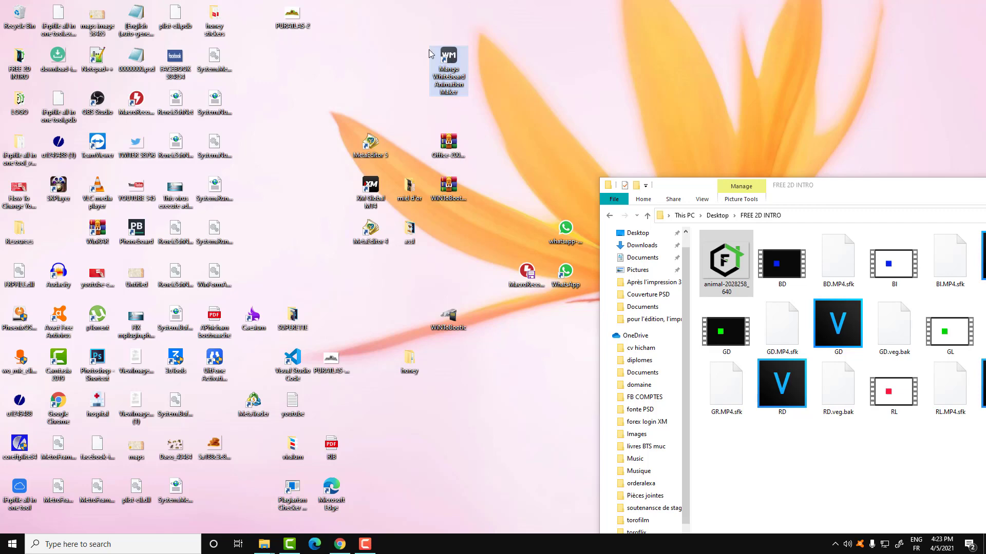
pyautogui.doubleClick(464, 77)
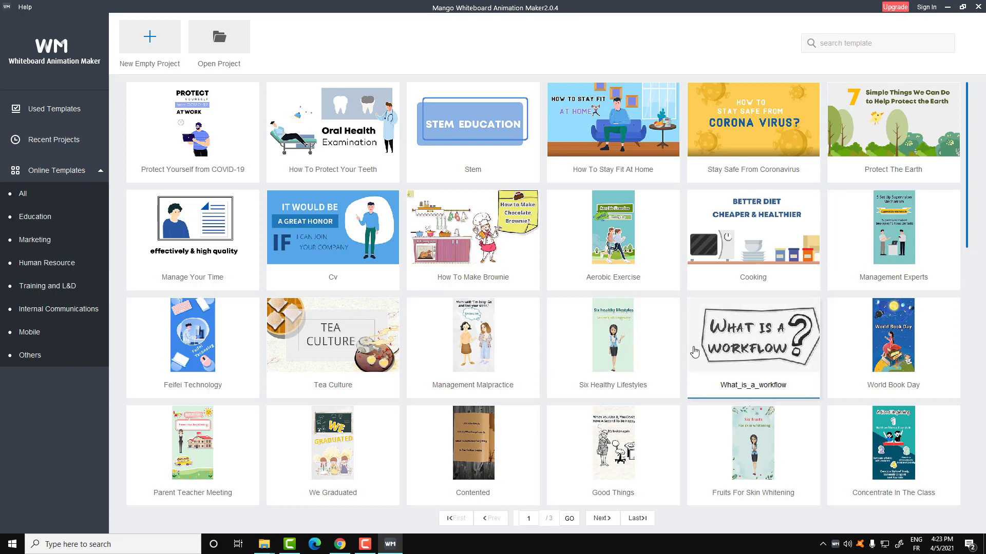
# Create a new empty project with a 16:9 aspect ratio and delete its default paper background from the timeline.
pyautogui.click(152, 45)
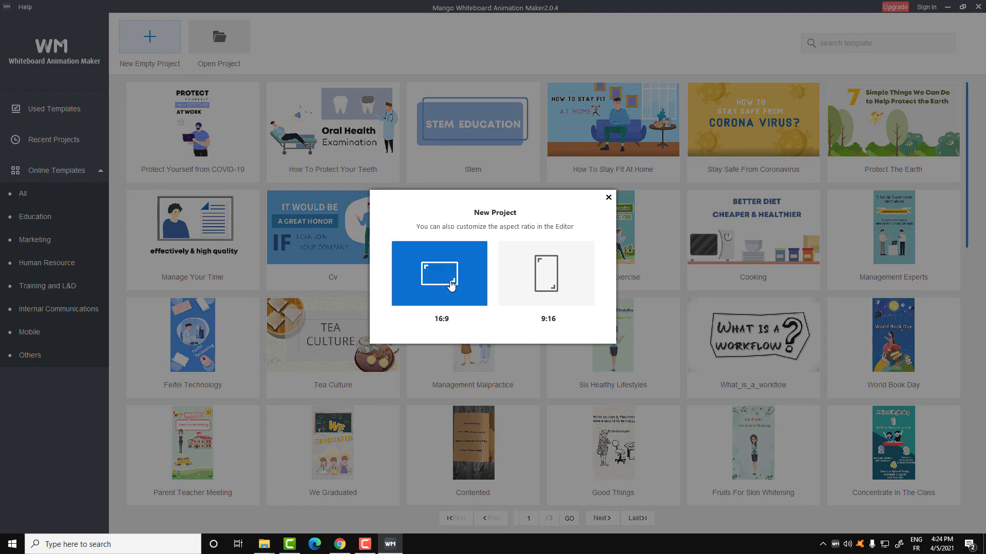
pyautogui.click(451, 285)
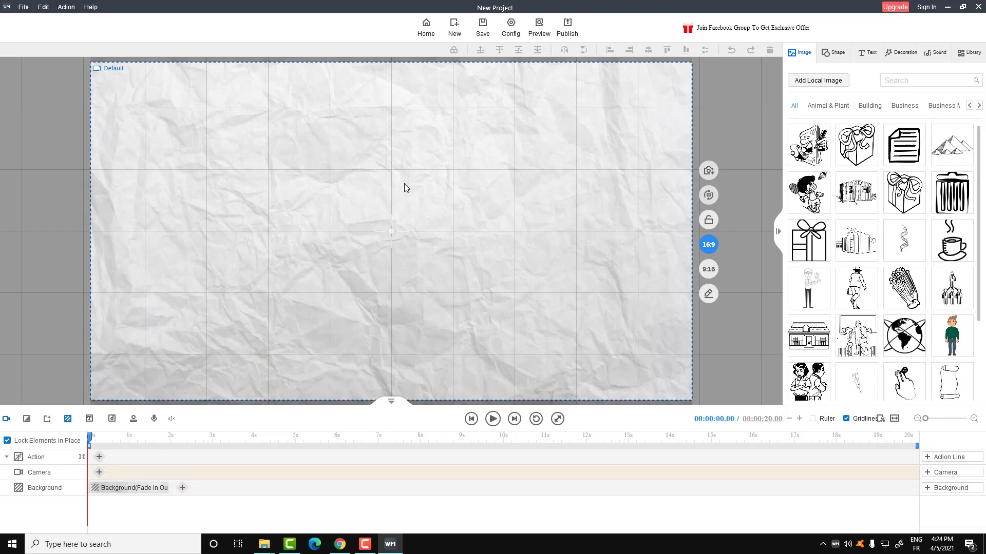
pyautogui.click(137, 488)
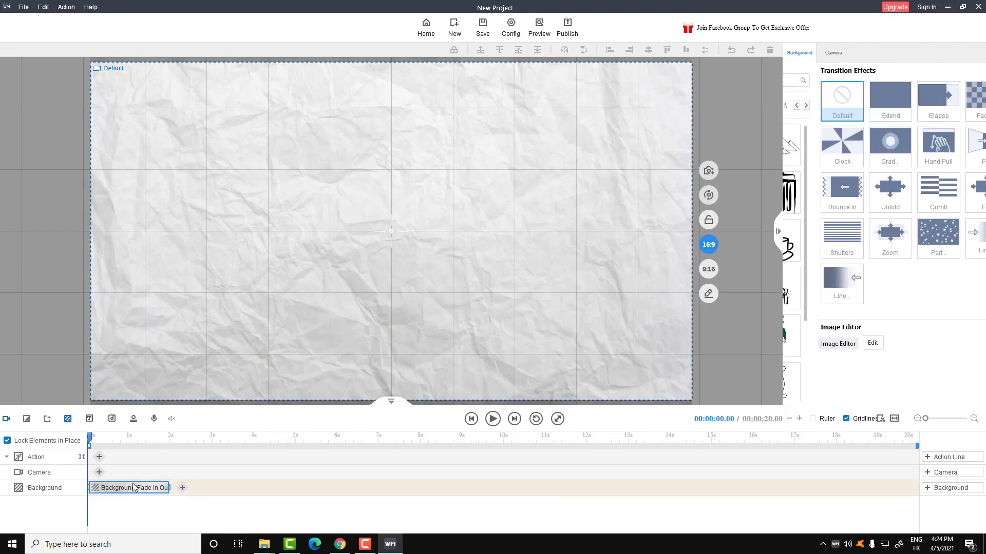
pyautogui.press('Delete')
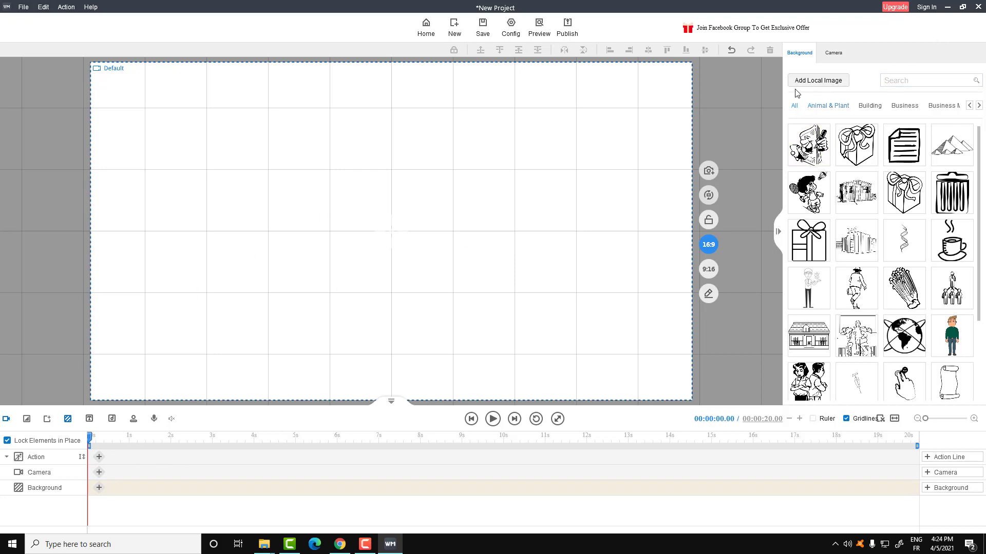
# Browse the image library and try to place the black dollar-sign image from the Business category near the canvas centre.
pyautogui.scroll(-1, 843, 210)
pyautogui.scroll(1, 844, 210)
pyautogui.scroll(-1, 900, 337)
pyautogui.scroll(-3, 901, 336)
pyautogui.scroll(1, 916, 344)
pyautogui.click(918, 345)
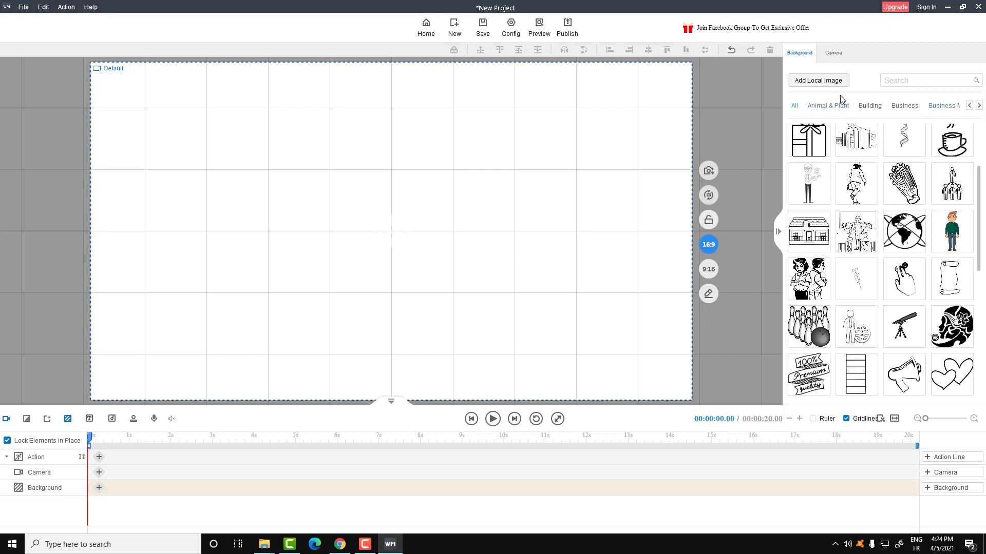
pyautogui.click(903, 106)
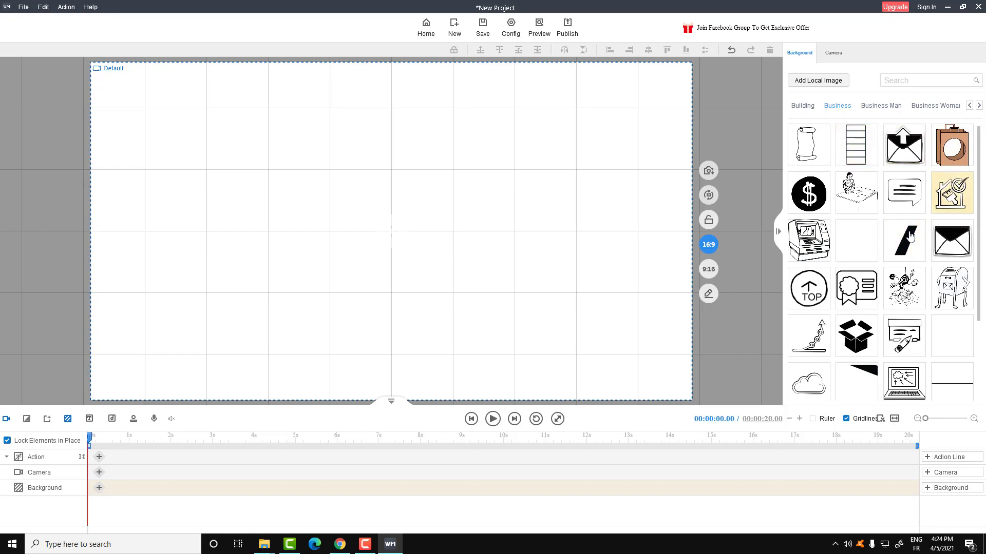
pyautogui.moveTo(809, 195); pyautogui.dragTo(377, 240)
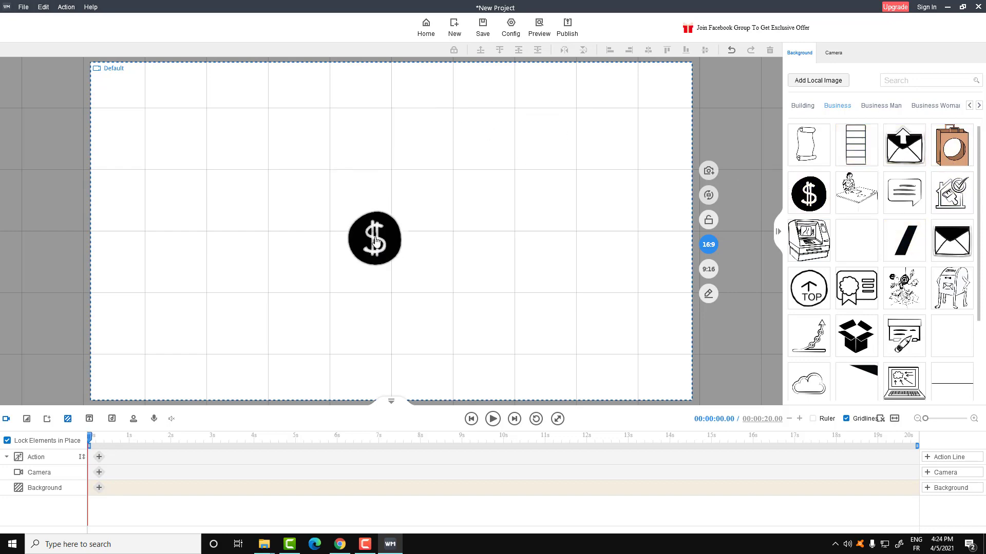
# Switch from the sign-in dialog to the sign-up form for creating a new account.
pyautogui.click(491, 255)
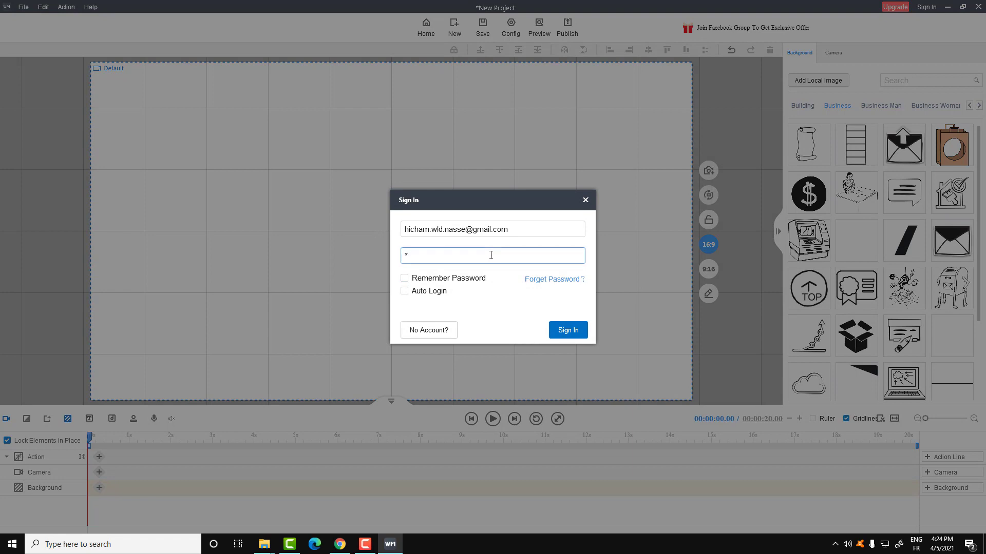
pyautogui.click(508, 200)
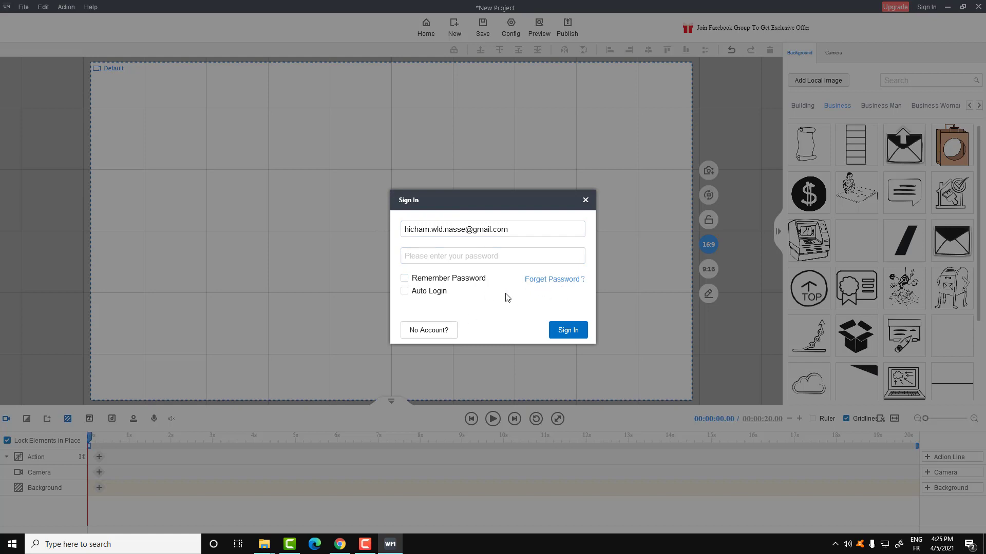
pyautogui.click(431, 335)
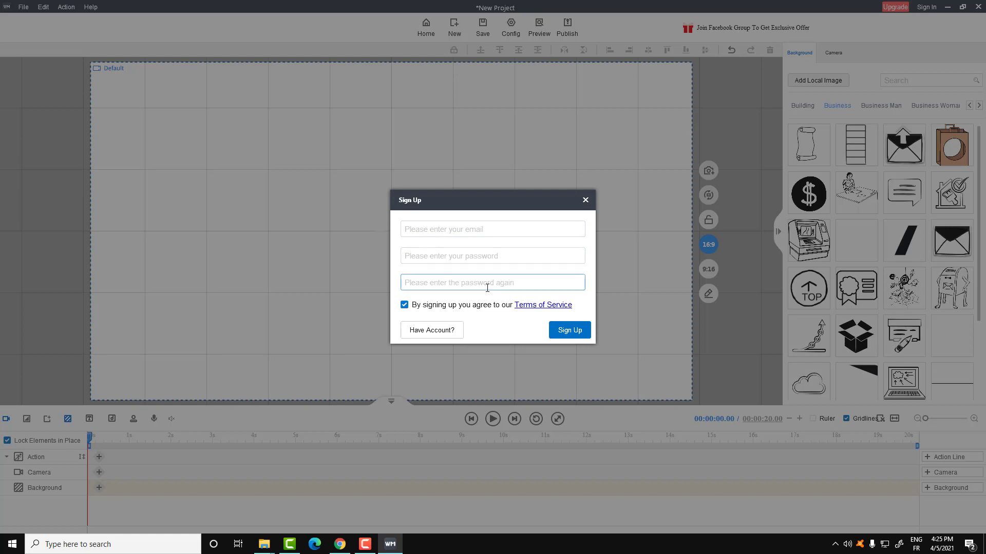
# Switch to Chrome and open the Gmail inbox in a new browser tab.
pyautogui.click(340, 544)
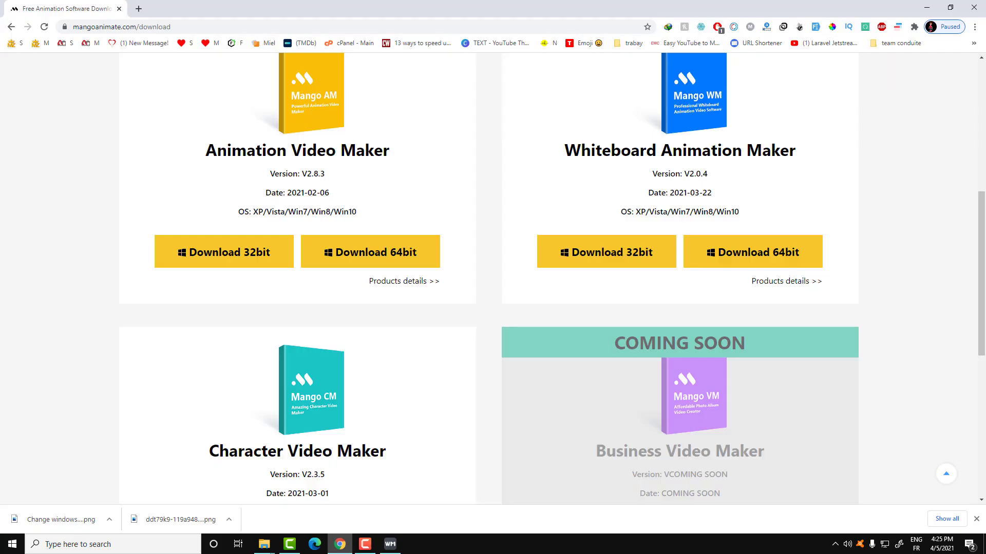
pyautogui.click(139, 9)
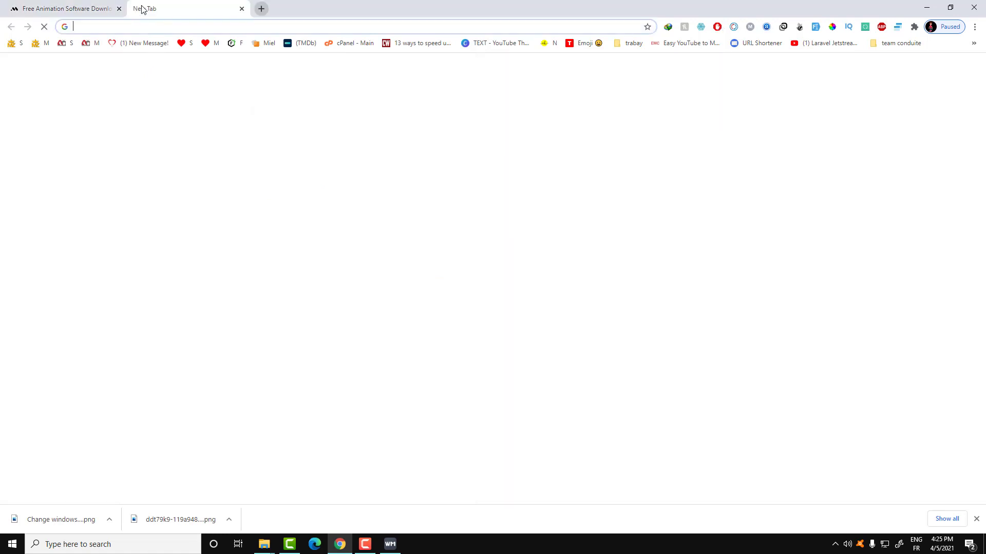
pyautogui.write('gmai')
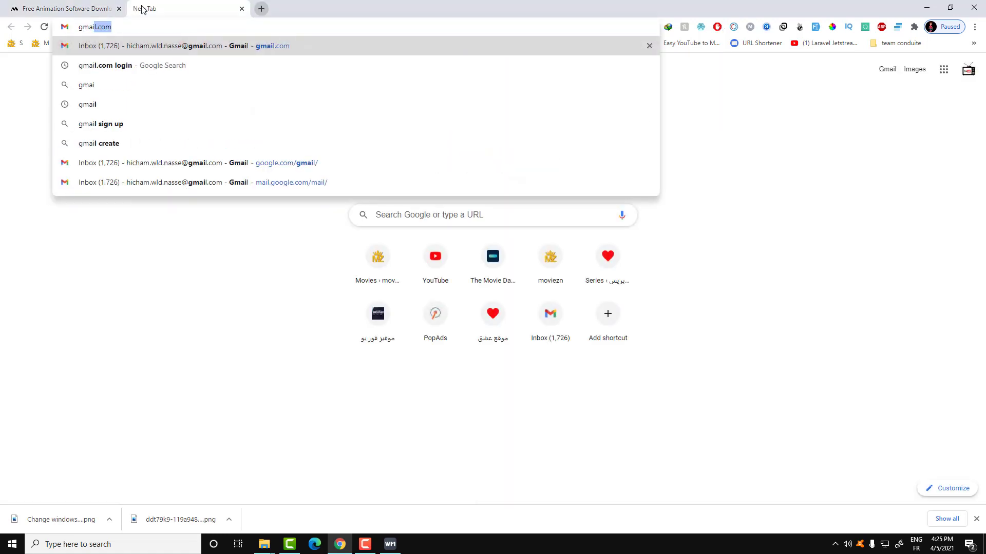
pyautogui.press('Return')
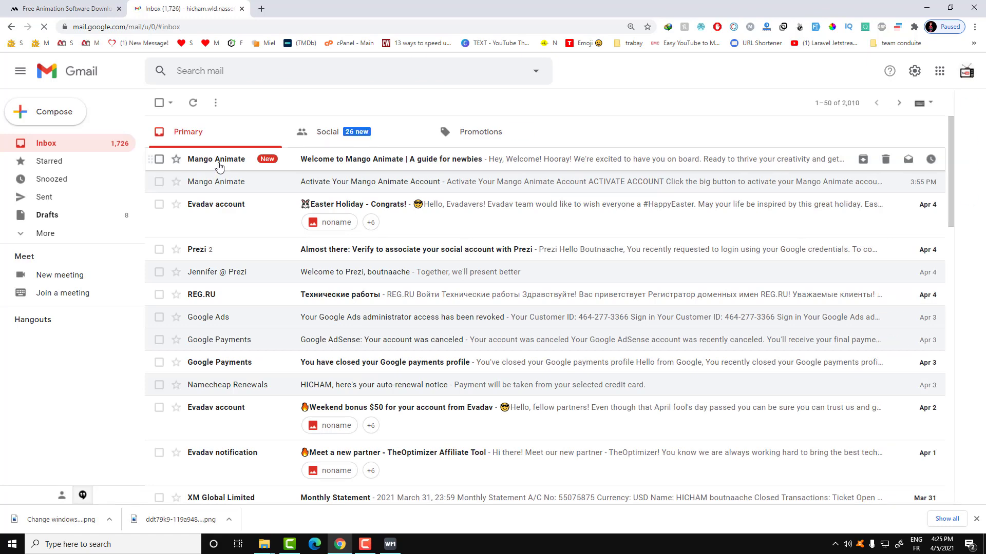
# Open the "Welcome to Mango Animate | A guide for newbies" e-mail and look through it down to the footer.
pyautogui.click(218, 165)
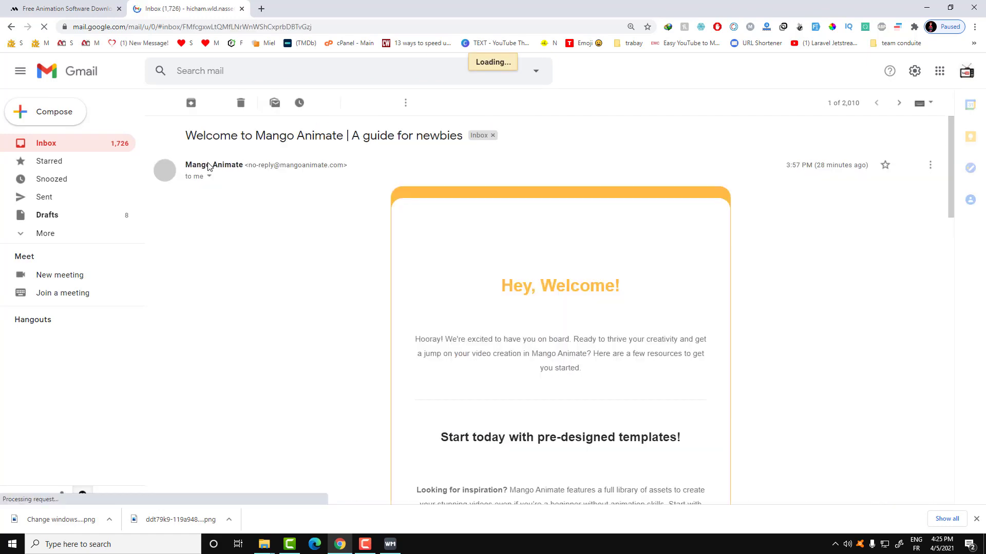
pyautogui.scroll(-10, 390, 320)
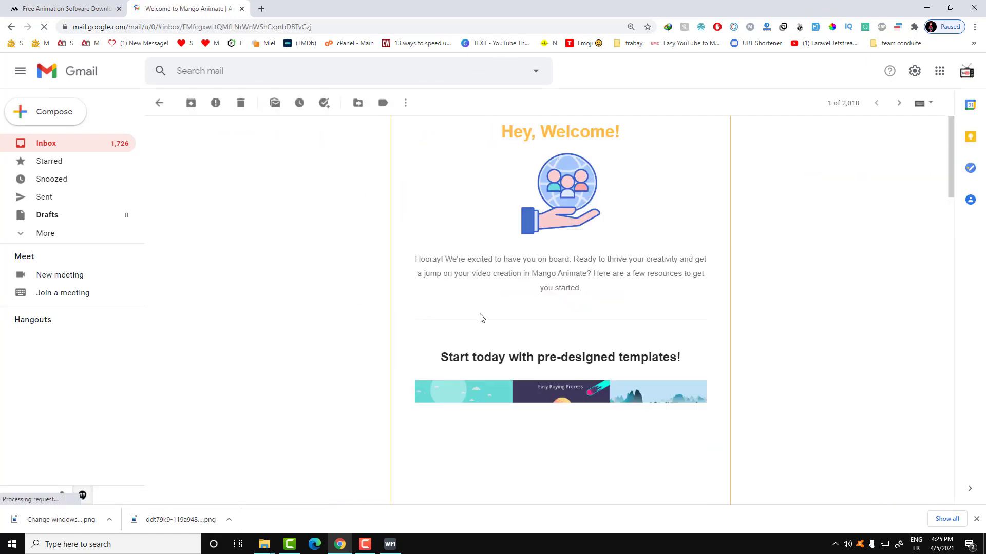
pyautogui.scroll(-15, 562, 310)
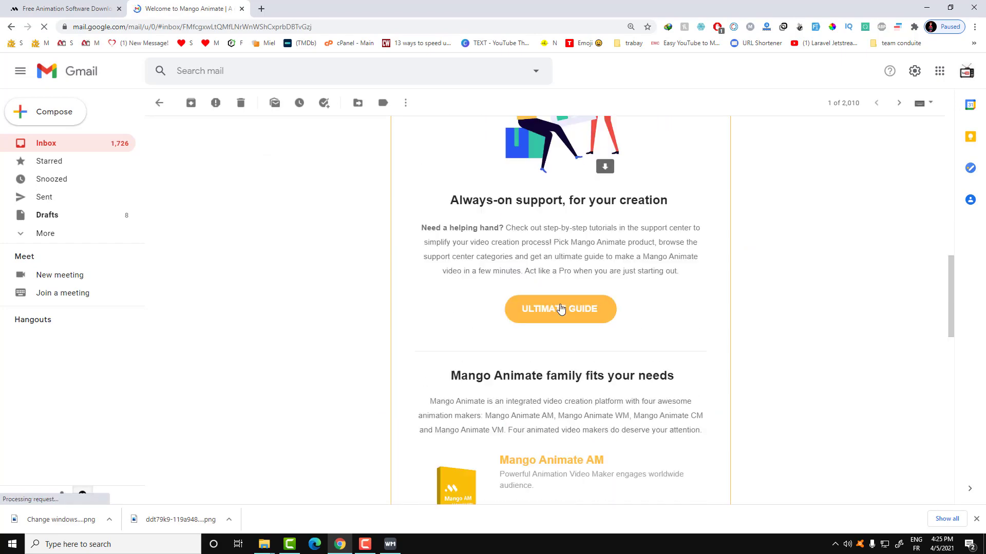
pyautogui.scroll(3, 554, 303)
pyautogui.scroll(-10, 326, 246)
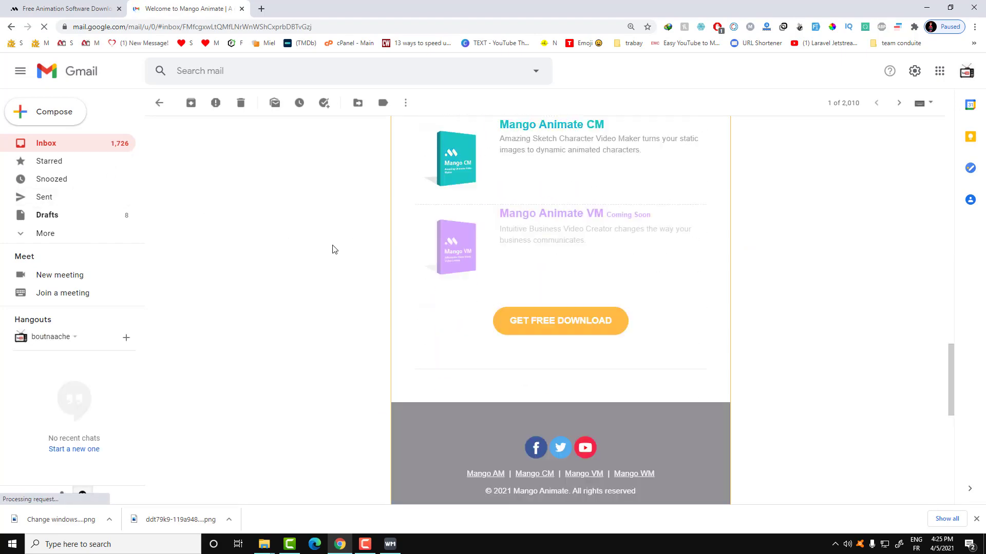
# Return to the inbox, look through the "Activate Your Mango Animate Account" e-mail, and close the Gmail tab.
pyautogui.scroll(17, 331, 244)
pyautogui.scroll(10, 331, 245)
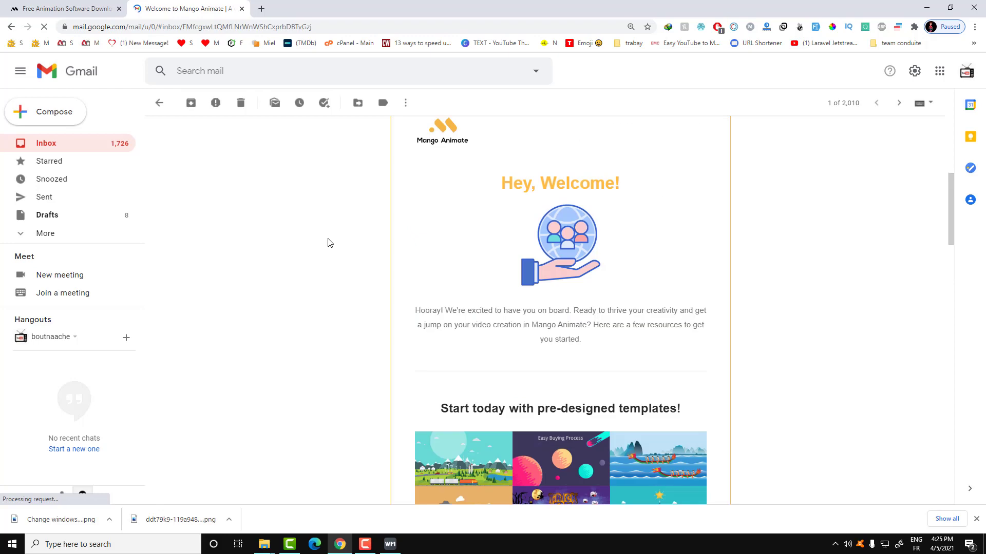
pyautogui.click(10, 26)
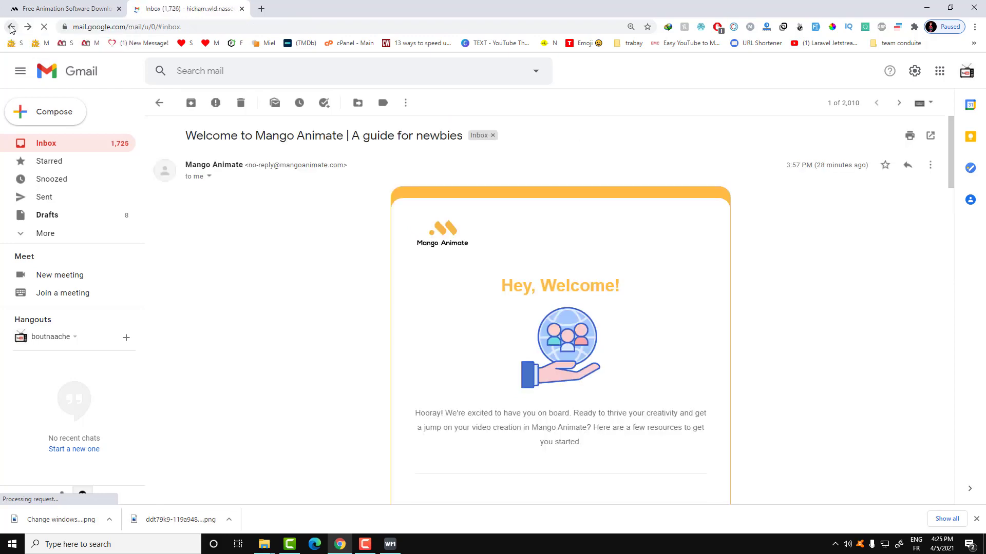
pyautogui.click(243, 189)
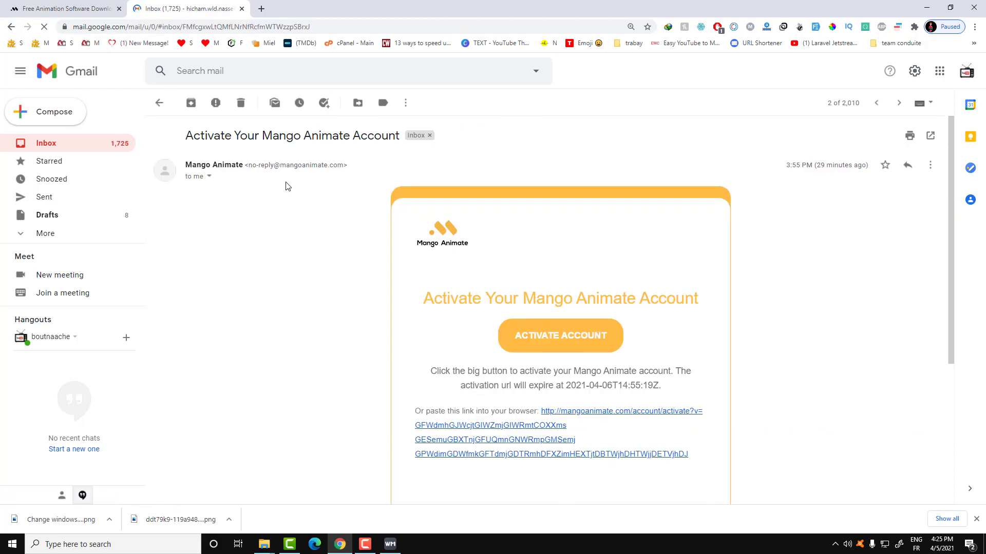
pyautogui.scroll(-3, 601, 316)
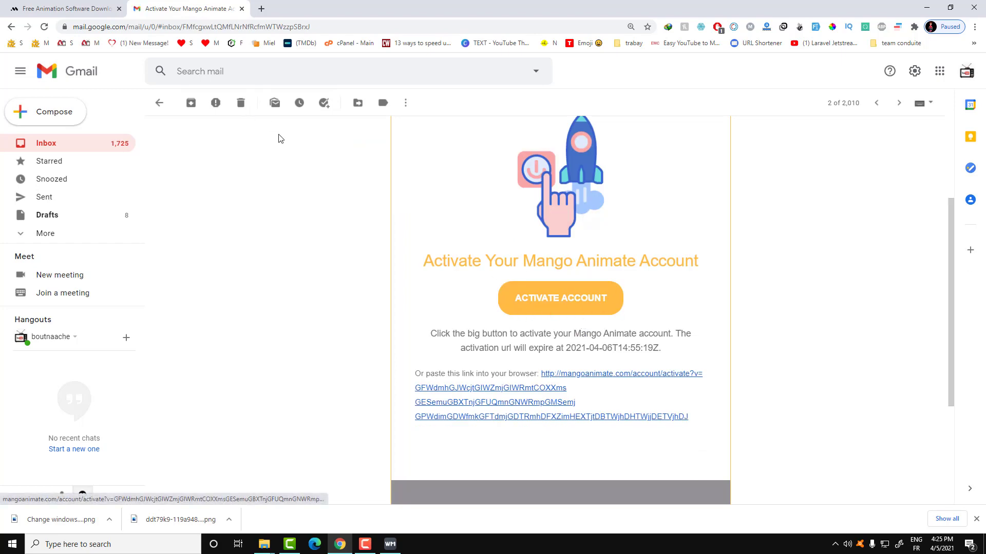
pyautogui.middleClick(154, 11)
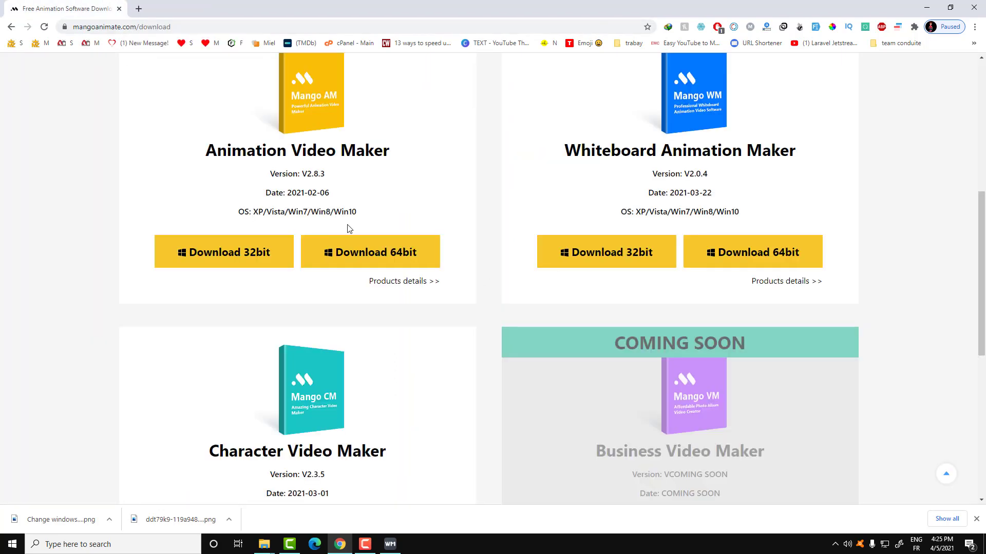
# Switch back to Mango Whiteboard Animation Maker, return to the sign-in form, enter the account password and sign in.
pyautogui.click(390, 544)
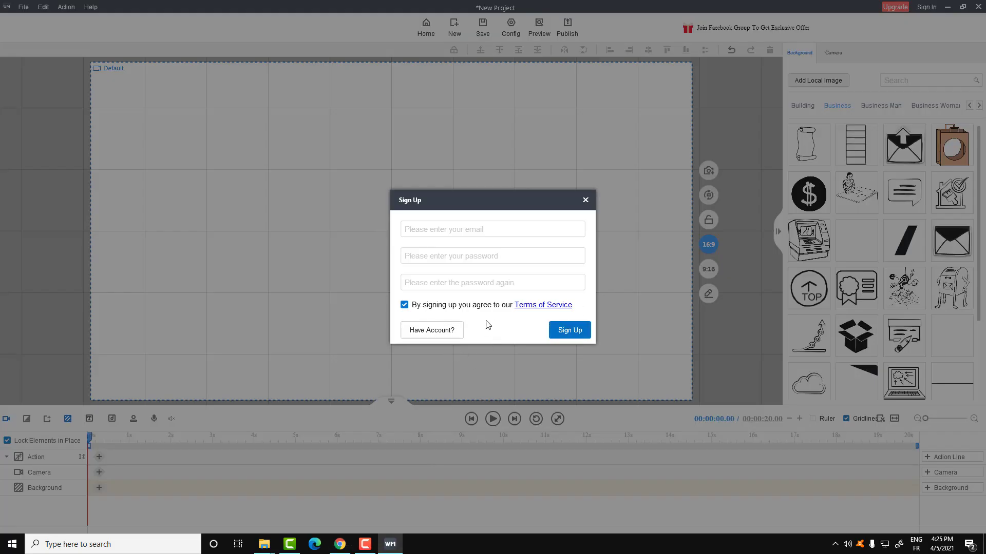
pyautogui.click(420, 330)
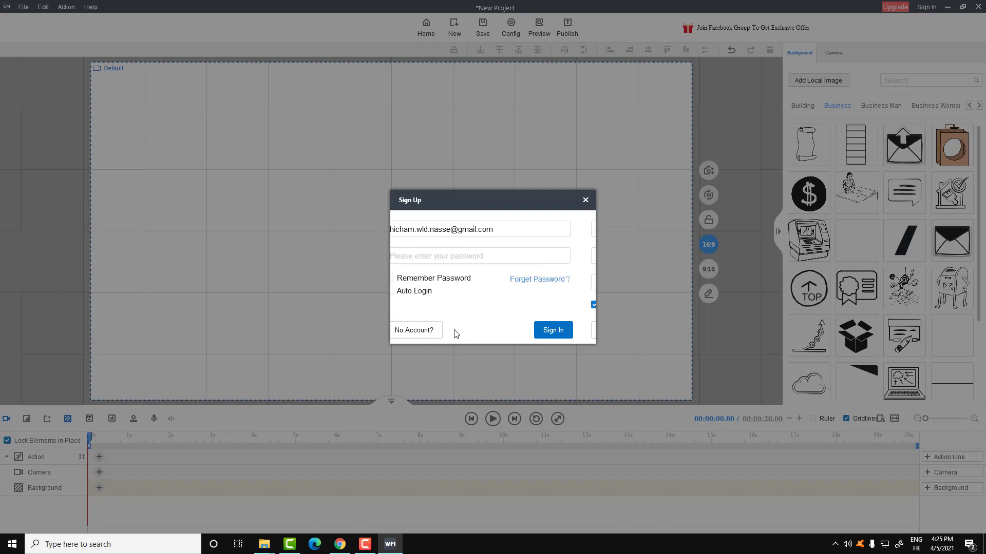
pyautogui.click(445, 258)
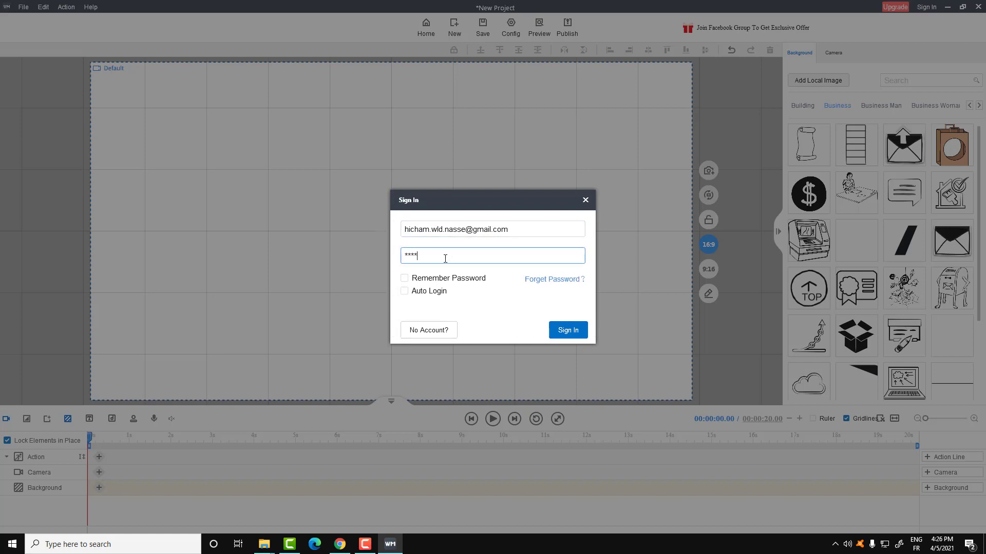
pyautogui.write('**********')
pyautogui.press('Return')
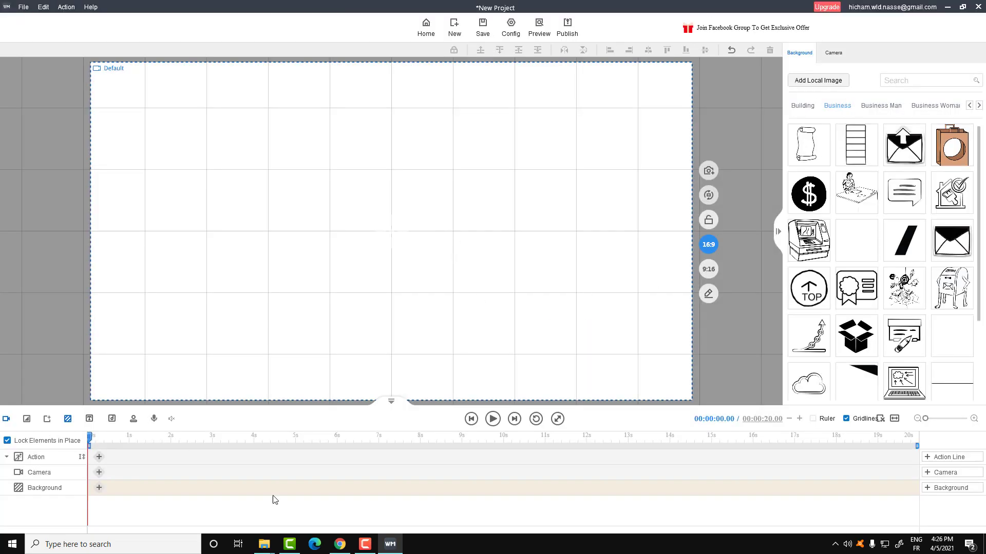
# Place the black dollar-sign image on the canvas, enlarge it to about 716 × 677 and move it to the centre.
pyautogui.moveTo(809, 193)
pyautogui.mouseDown()
pyautogui.moveTo(432, 273)
pyautogui.moveTo(424, 211)
pyautogui.moveTo(430, 229)
pyautogui.moveTo(409, 244)
pyautogui.mouseUp()
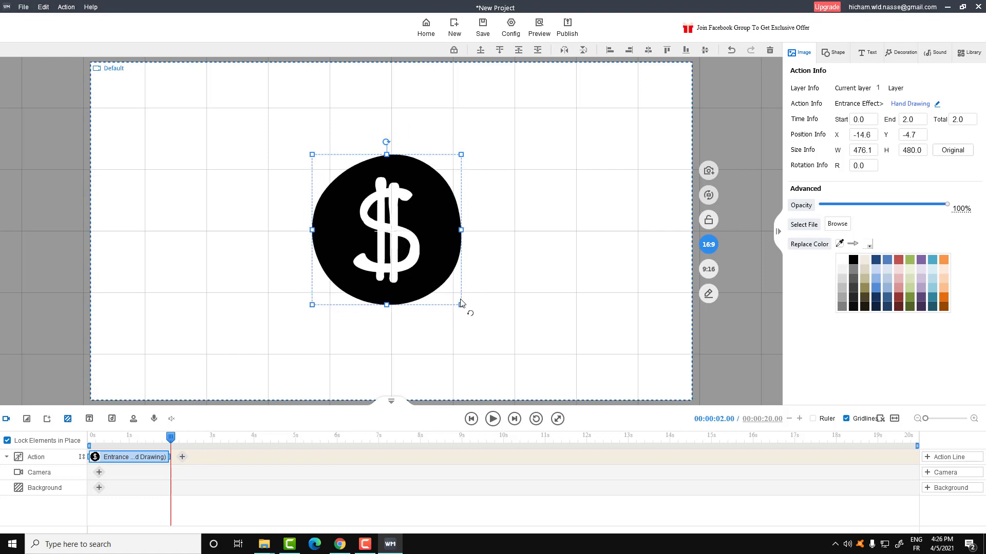
pyautogui.moveTo(462, 306); pyautogui.dragTo(537, 368)
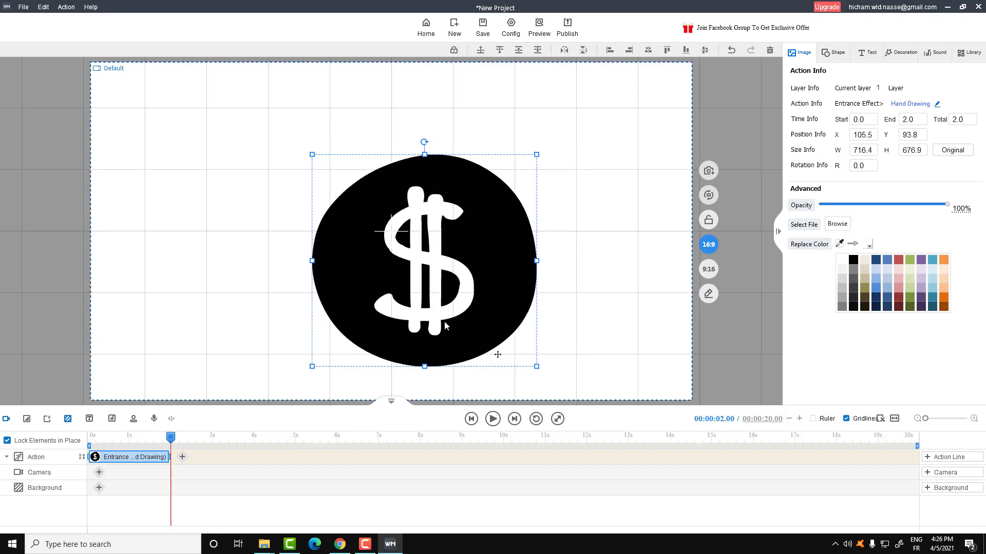
pyautogui.moveTo(481, 326); pyautogui.dragTo(442, 296)
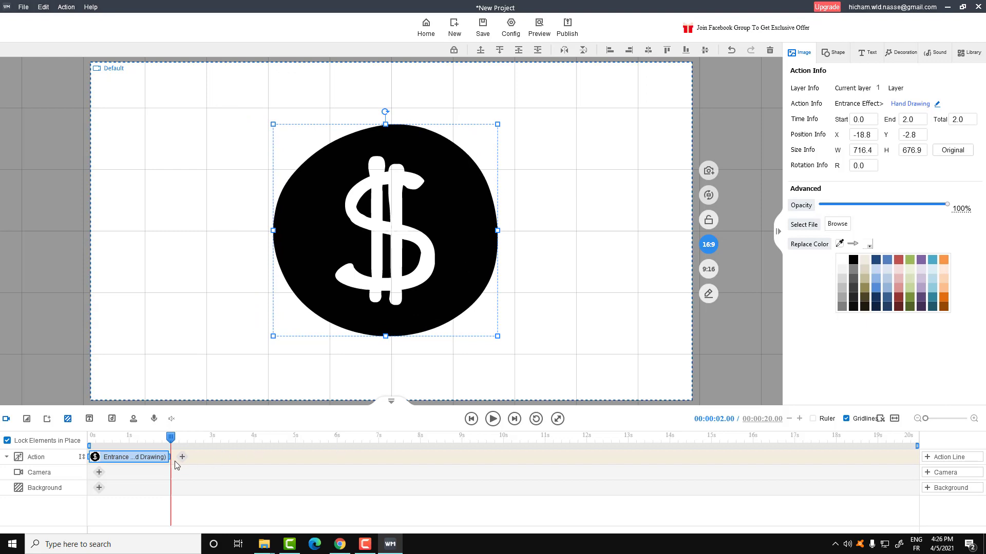
# Preview the dollar sign's hand-drawing effect, shorten its duration to about 0.8 s and play it.
pyautogui.moveTo(171, 438); pyautogui.dragTo(67, 449)
pyautogui.click(130, 442)
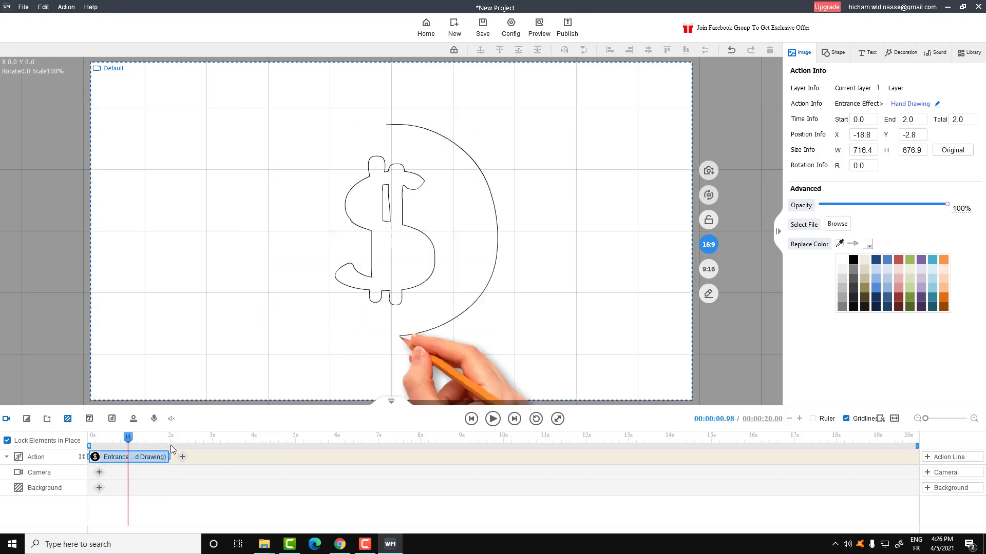
pyautogui.moveTo(168, 461)
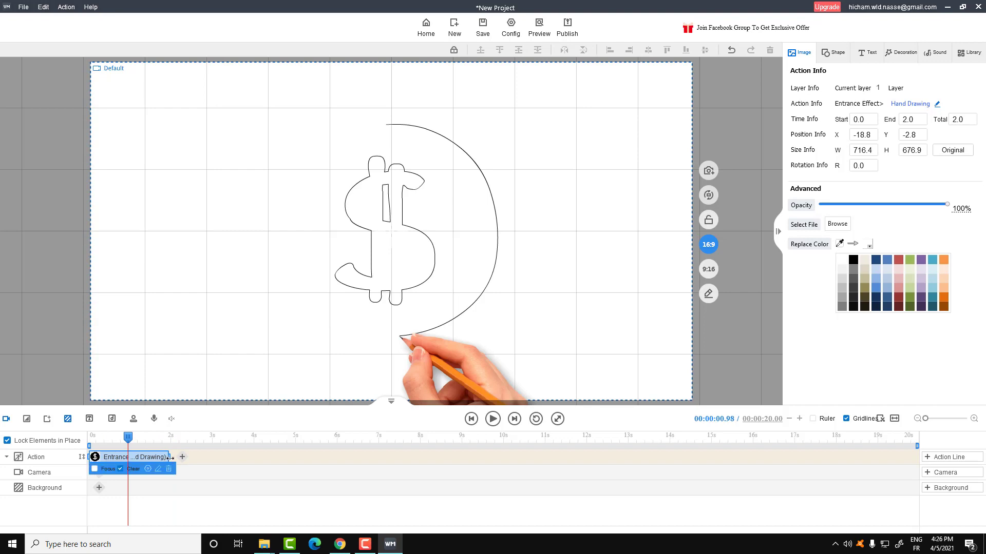
pyautogui.moveTo(169, 457); pyautogui.dragTo(118, 456)
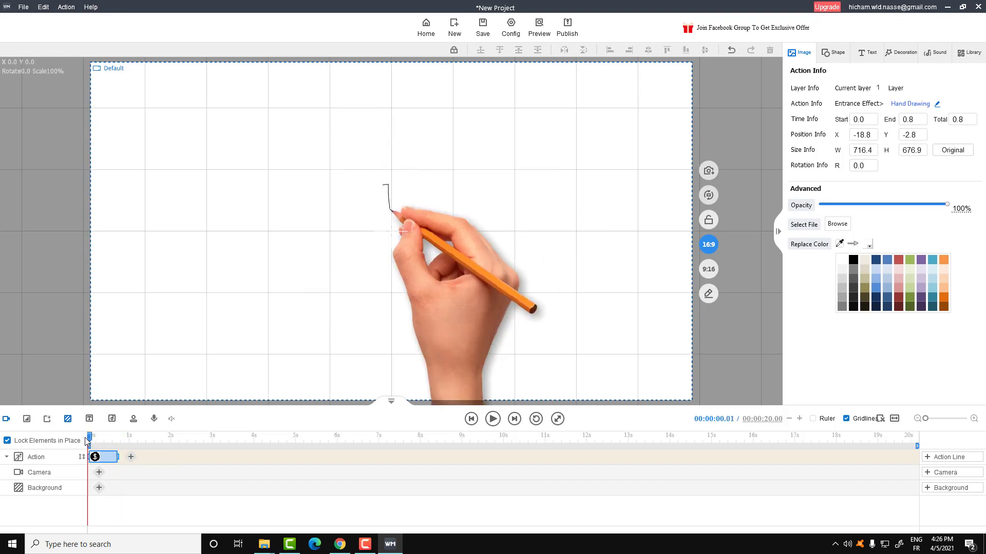
pyautogui.click(491, 420)
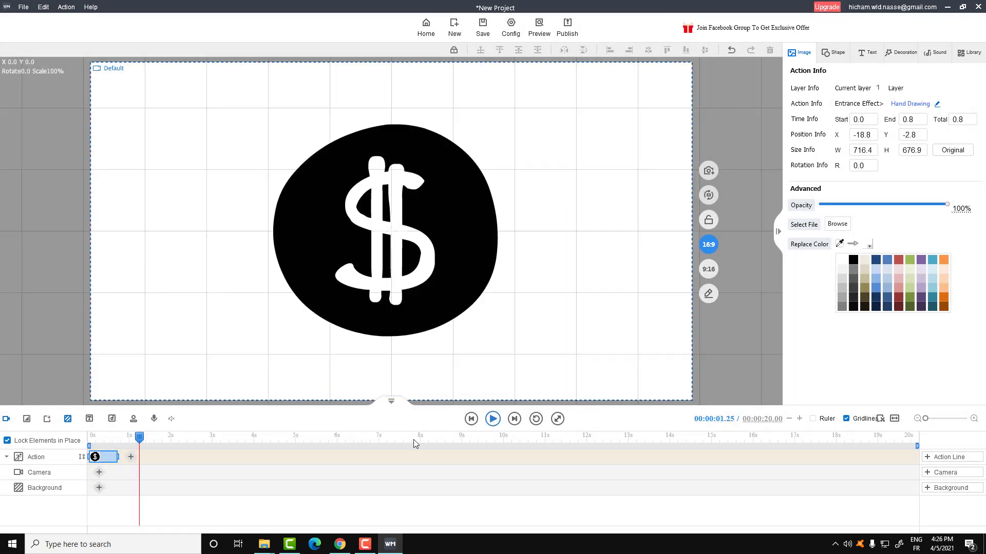
# Lengthen the dollar sign's hand-drawing effect to about 7.5 s and play it from the start.
pyautogui.moveTo(115, 458)
pyautogui.moveTo(118, 457)
pyautogui.mouseDown()
pyautogui.moveTo(439, 457)
pyautogui.moveTo(399, 458)
pyautogui.mouseUp()
pyautogui.moveTo(139, 440); pyautogui.dragTo(90, 440)
pyautogui.click(493, 420)
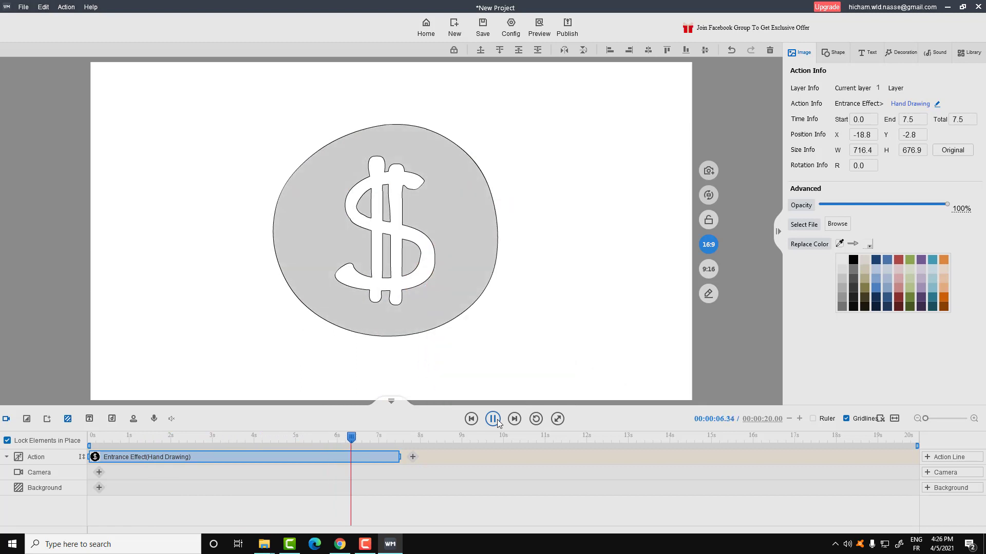
pyautogui.click(493, 420)
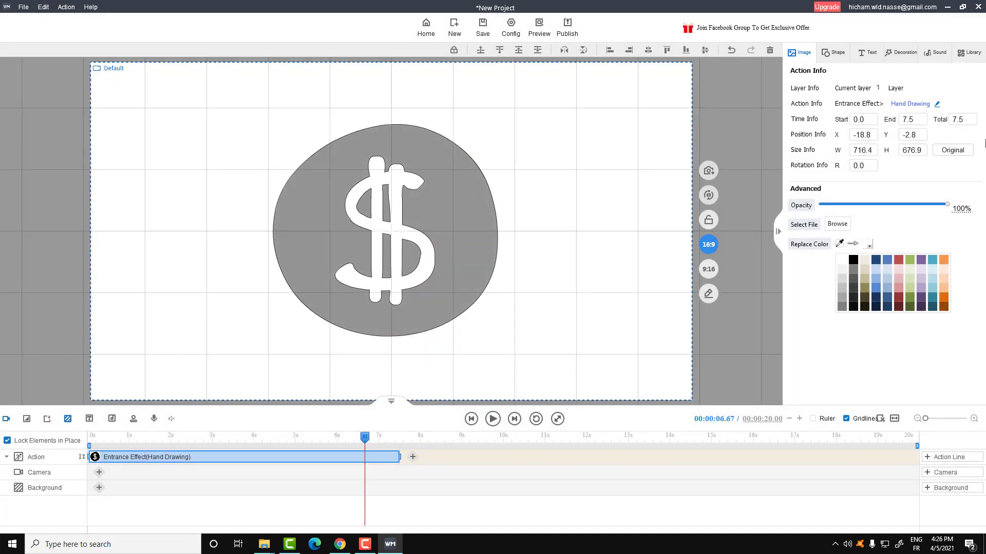
# Add the dark green horizontal sample text above the dollar sign and change its wording to "FIX IT FREE".
pyautogui.click(869, 53)
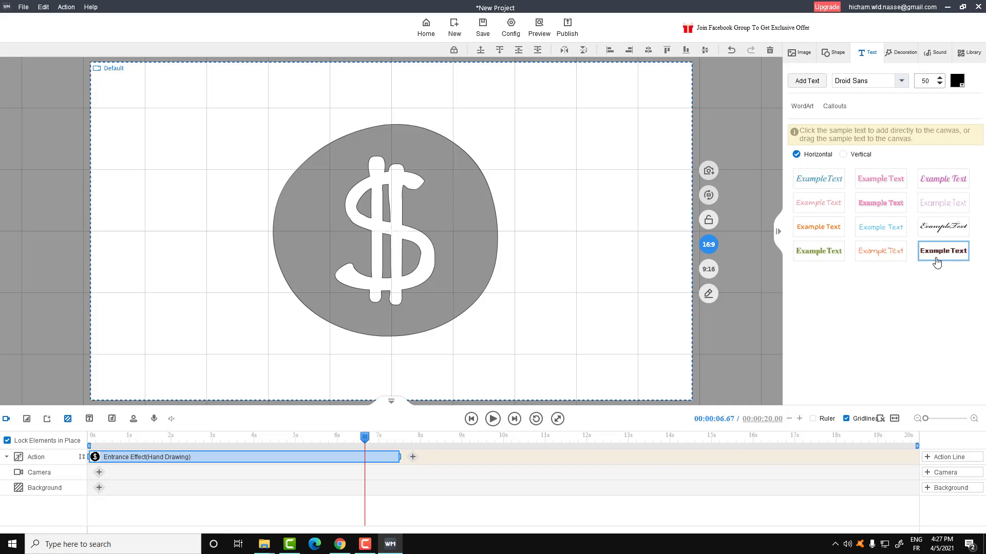
pyautogui.moveTo(815, 250); pyautogui.dragTo(390, 103)
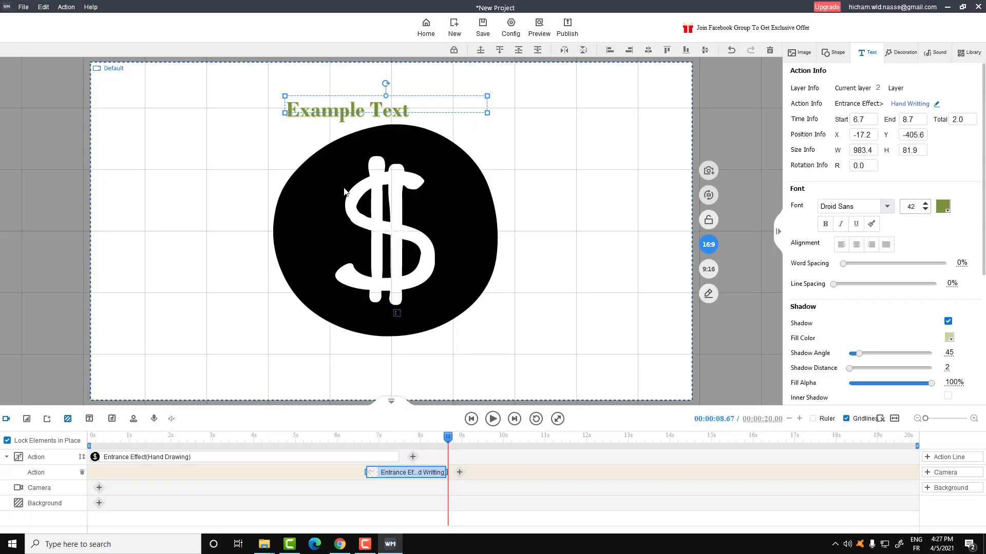
pyautogui.doubleClick(355, 110)
pyautogui.tripleClick(356, 106)
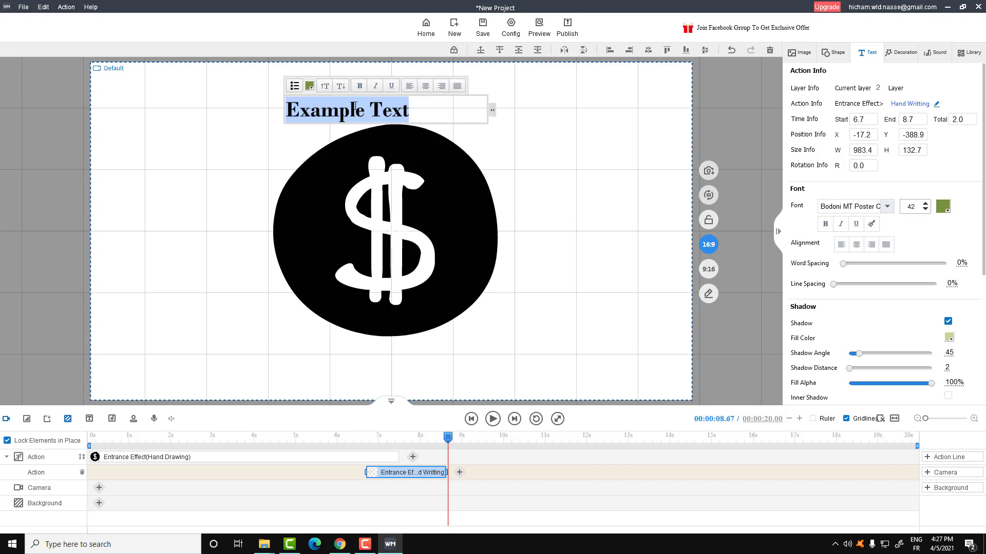
pyautogui.write('WELCOM')
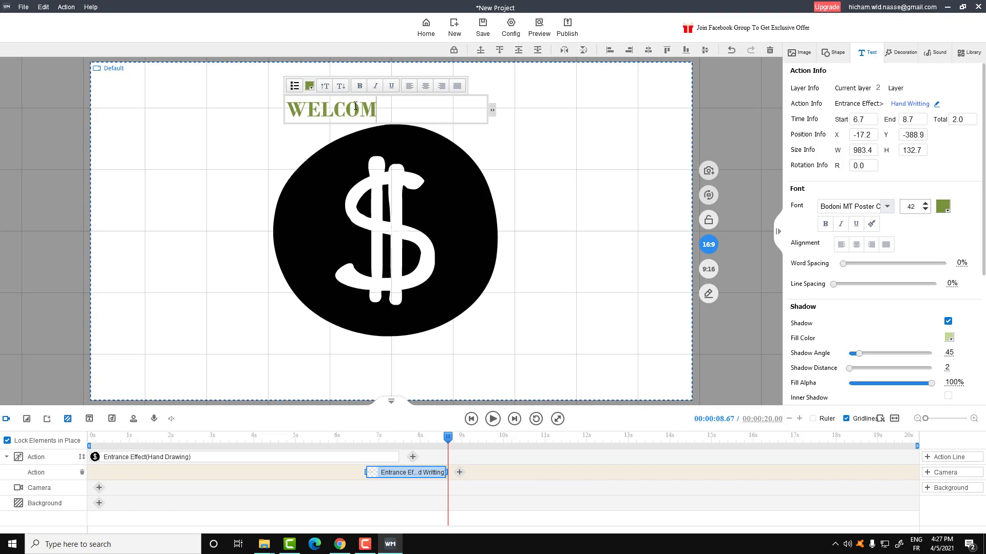
pyautogui.press('BackSpace')
pyautogui.press('BackSpace')
pyautogui.press('BackSpace')
pyautogui.press('BackSpace')
pyautogui.press('BackSpace')
pyautogui.press('BackSpace')
pyautogui.write('F')
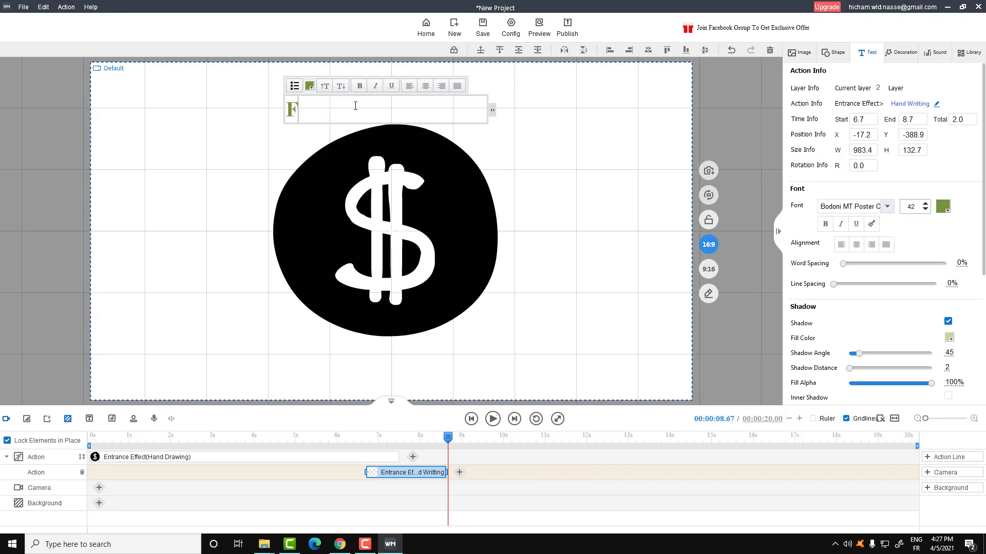
pyautogui.write('IX IT FREE')
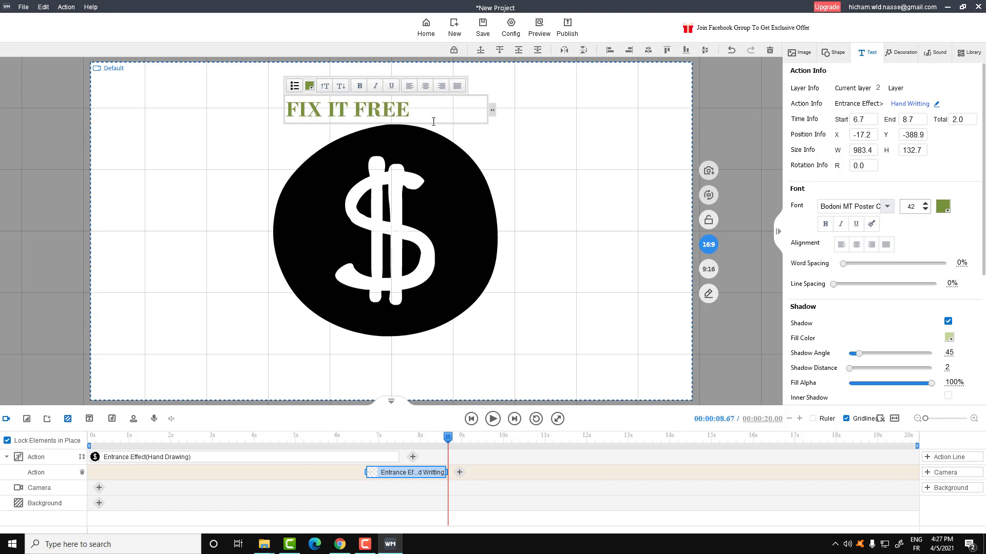
# Try bold, italic and underline formatting on the whole "FIX IT FREE" text and remove it again.
pyautogui.hotkey('ctrl', 'shift', 'Left')
pyautogui.hotkey('ctrl', 'shift', 'Left')
pyautogui.hotkey('ctrl', 'shift', 'Left')
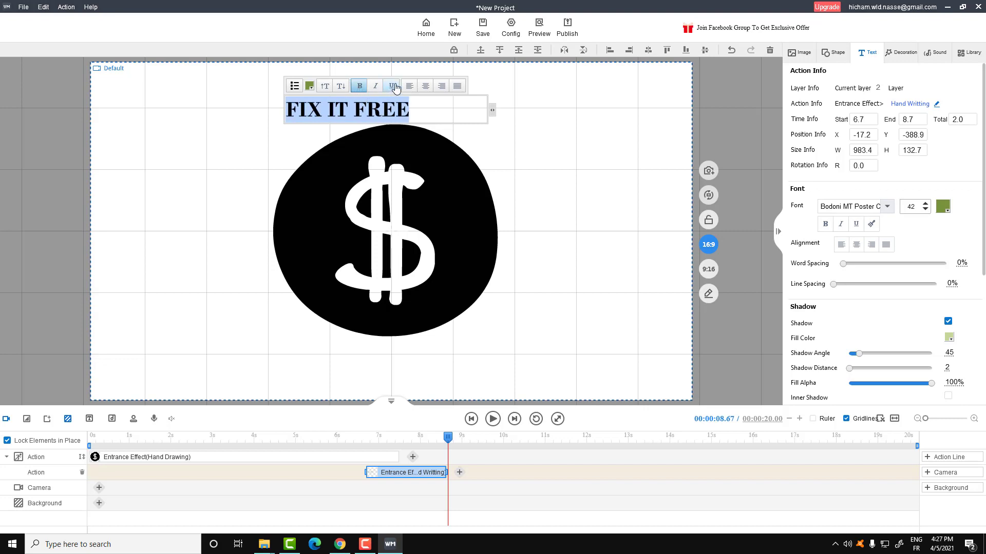
pyautogui.click(375, 86)
pyautogui.click(391, 86)
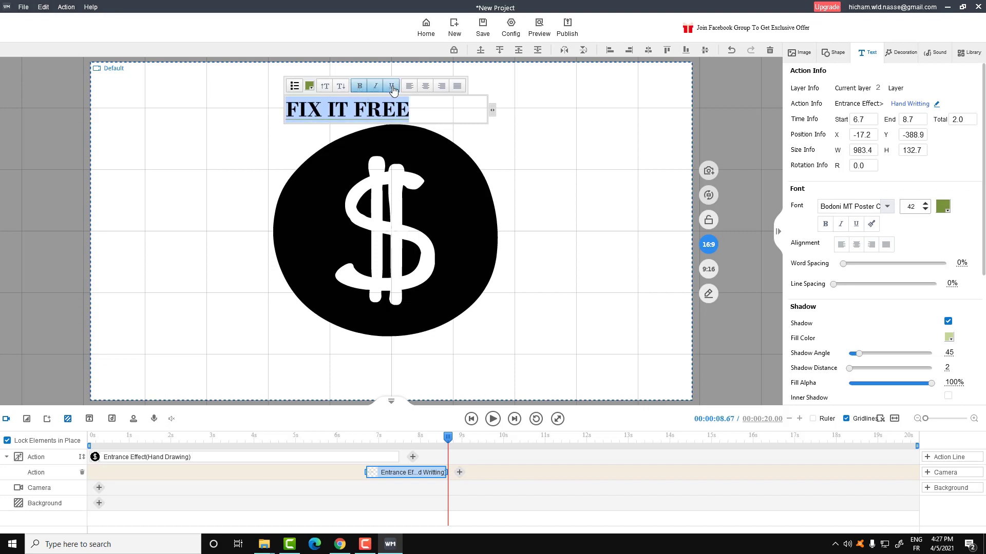
pyautogui.click(392, 86)
pyautogui.click(375, 85)
pyautogui.click(360, 86)
# Centre-align the "FIX IT FREE" text, recolour it with the standard light blue and finish editing it.
pyautogui.click(419, 88)
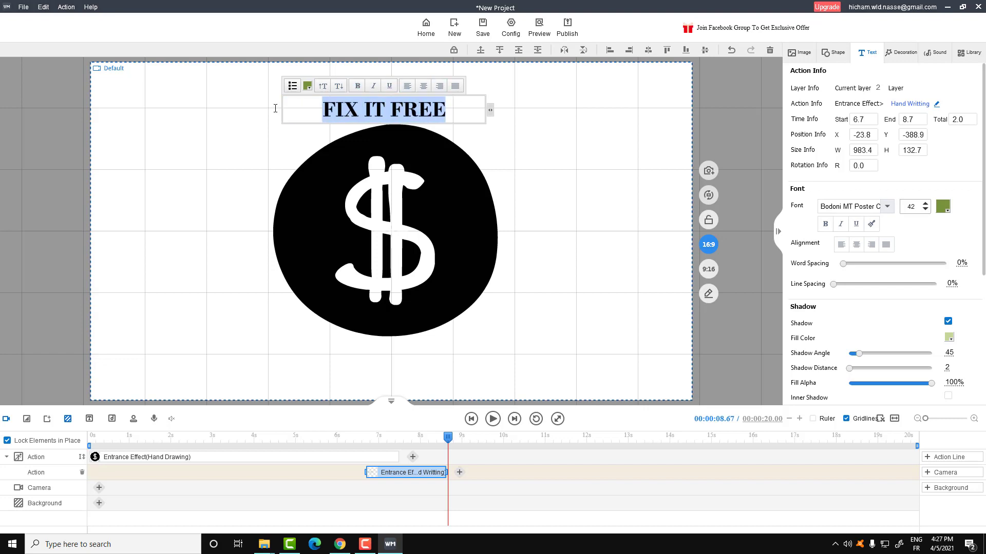
pyautogui.click(307, 88)
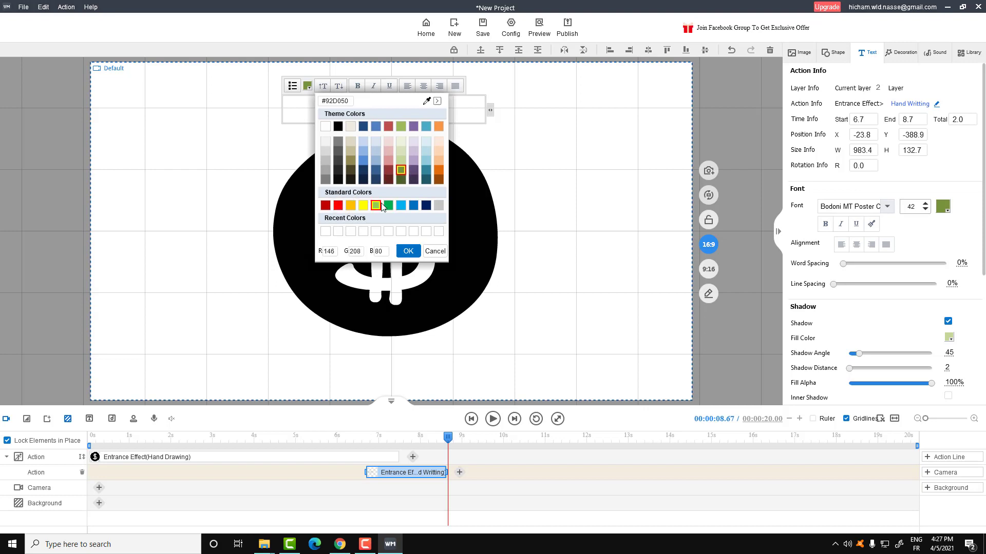
pyautogui.click(400, 206)
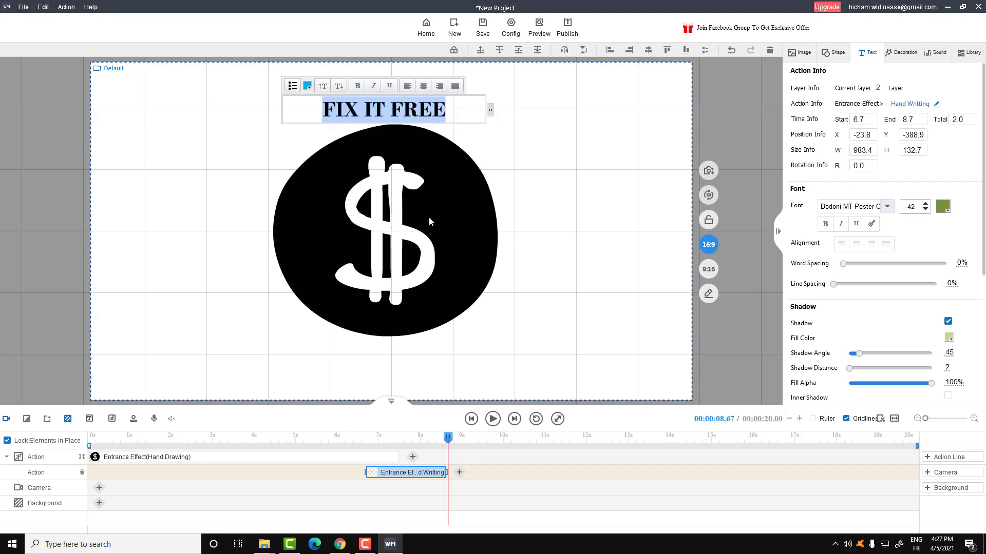
pyautogui.click(457, 119)
pyautogui.click(408, 209)
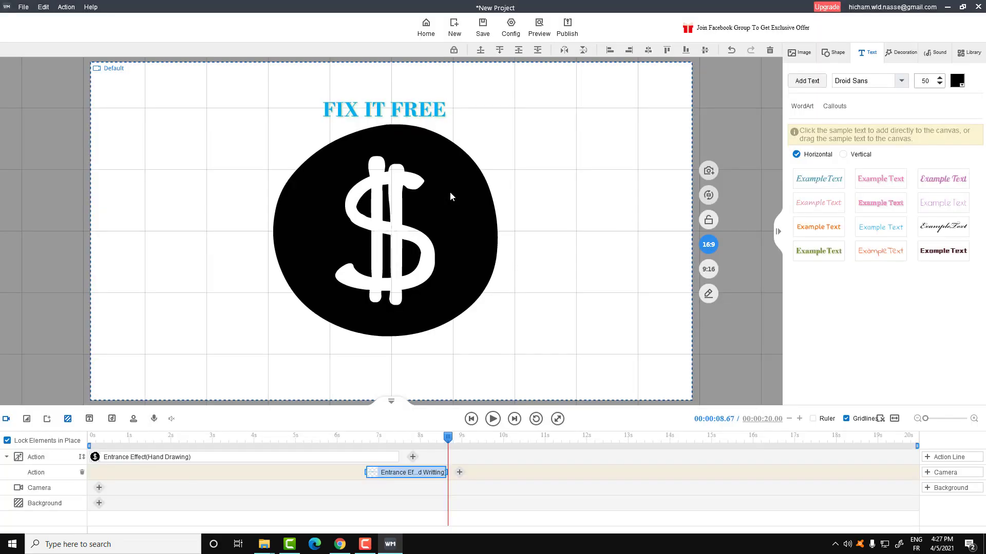
# Delete the dollar-sign image, shift the text's handwriting effect to start at 0 s and preview it partway through.
pyautogui.click(437, 228)
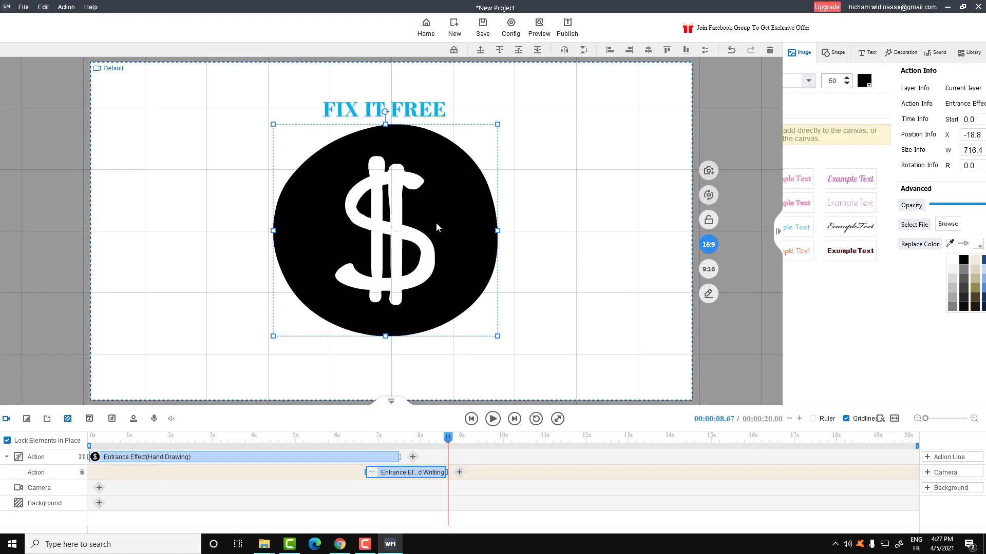
pyautogui.press('Delete')
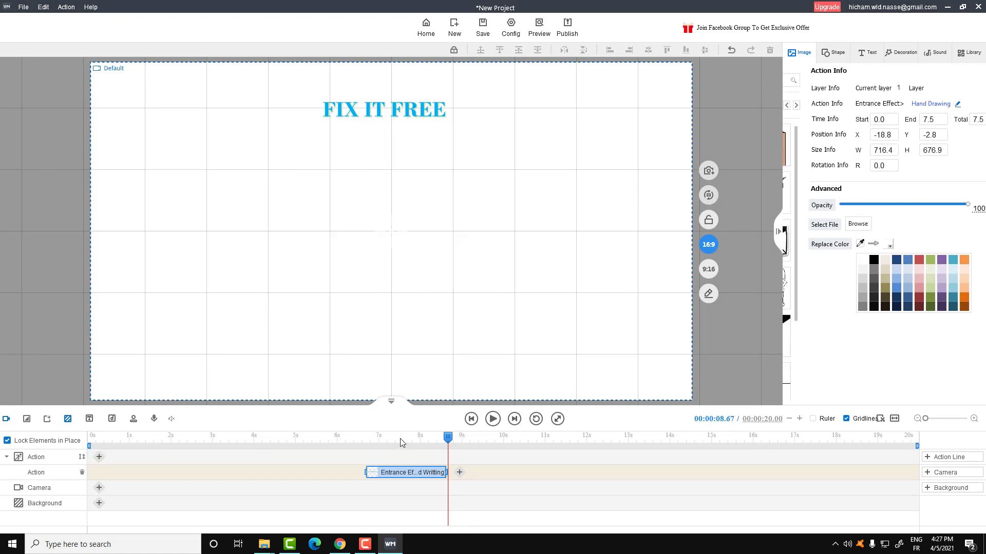
pyautogui.moveTo(408, 477)
pyautogui.moveTo(408, 476); pyautogui.dragTo(132, 474)
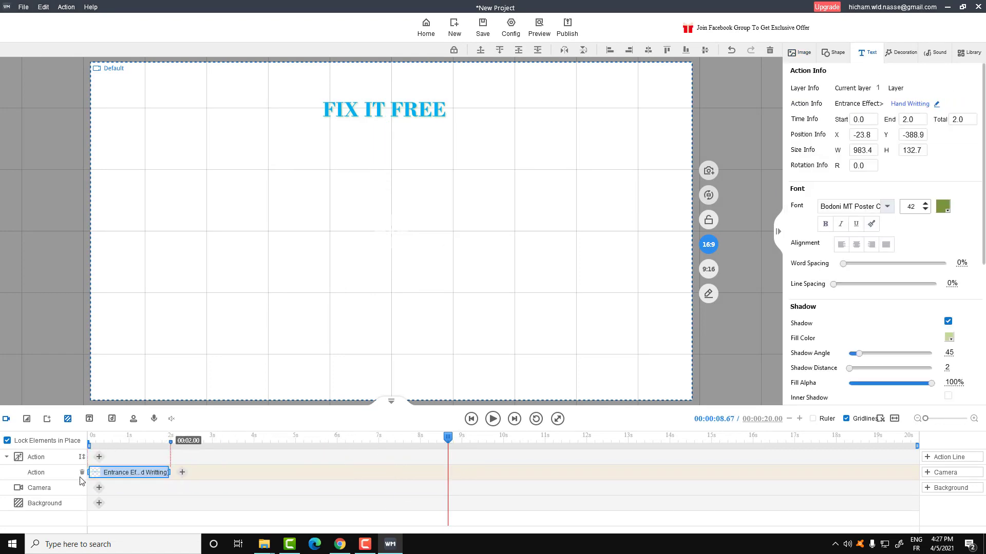
pyautogui.click(139, 436)
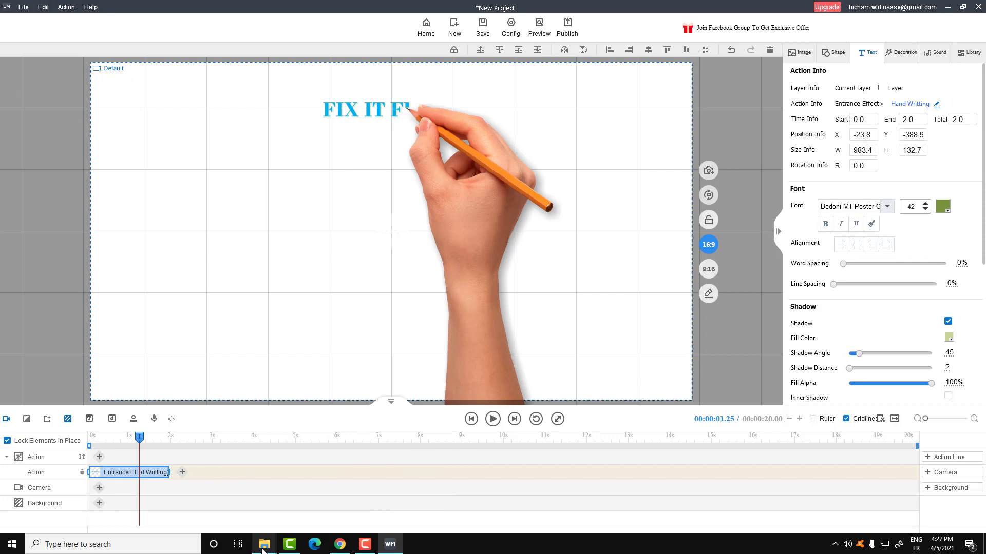
# Add the hexagonal F logo image from the FREE 2D INTRO folder to the canvas beneath the "FIX IT FREE" text.
pyautogui.moveTo(264, 545)
pyautogui.click(218, 508)
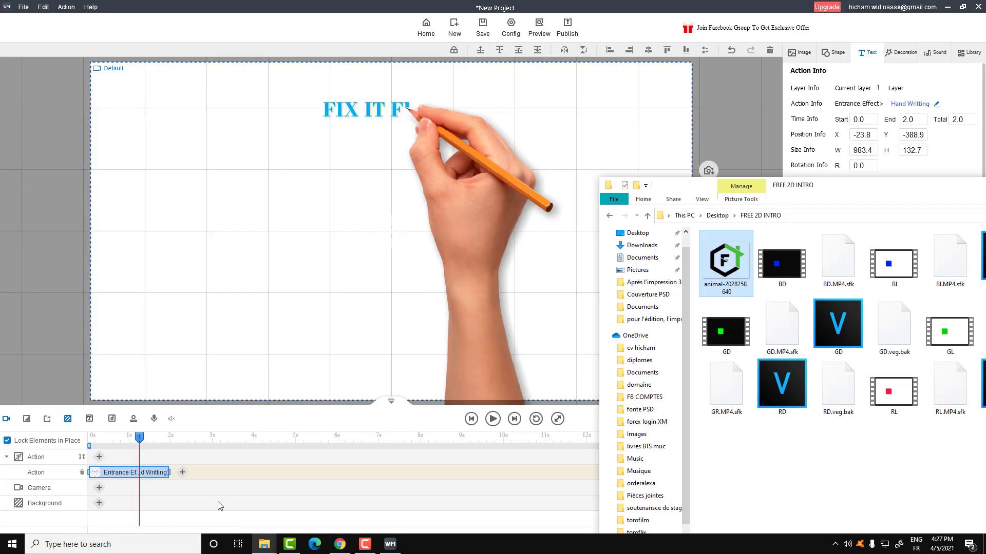
pyautogui.moveTo(733, 267)
pyautogui.mouseDown()
pyautogui.moveTo(626, 321)
pyautogui.moveTo(354, 282)
pyautogui.moveTo(367, 285)
pyautogui.mouseUp()
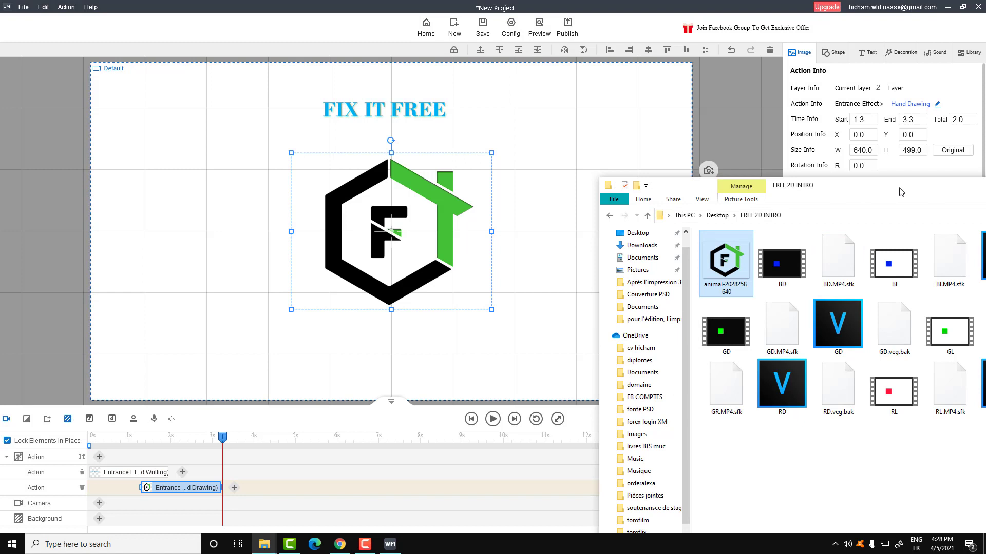
pyautogui.moveTo(862, 190); pyautogui.dragTo(623, 171)
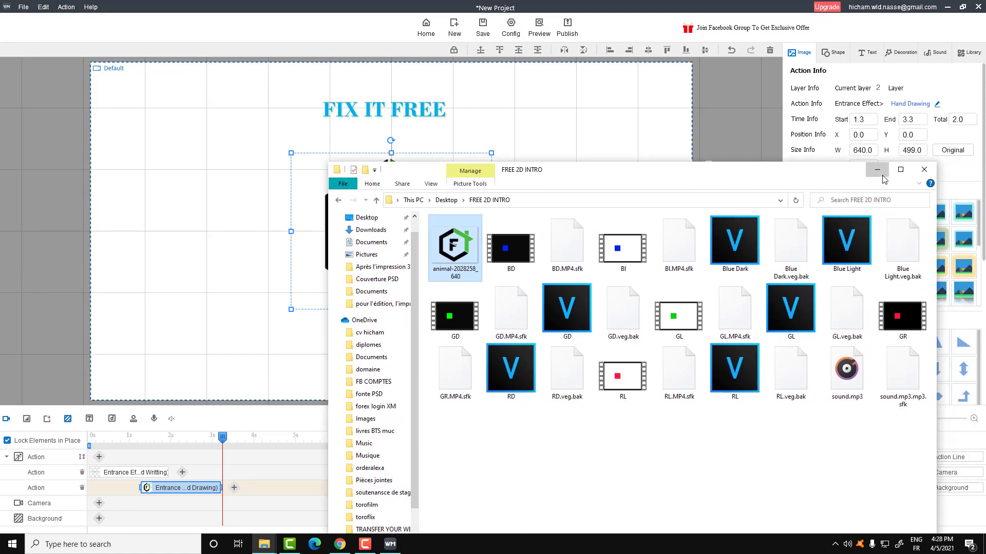
pyautogui.click(876, 168)
# Shift the logo's hand-drawing effect to start at 1.9 s and preview the text-to-logo transition.
pyautogui.click(133, 438)
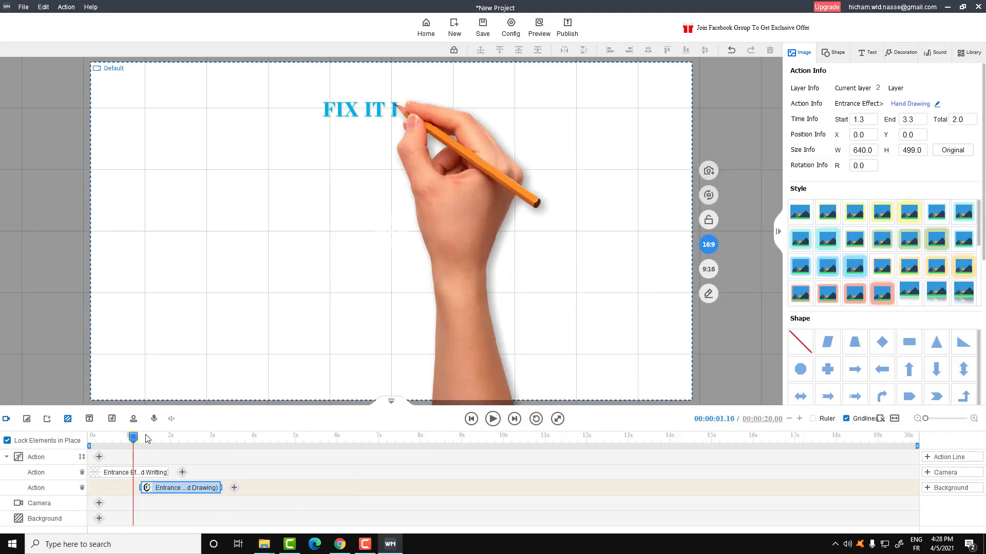
pyautogui.moveTo(195, 498)
pyautogui.moveTo(188, 491)
pyautogui.mouseDown()
pyautogui.moveTo(236, 490)
pyautogui.moveTo(218, 491)
pyautogui.mouseUp()
pyautogui.click(145, 438)
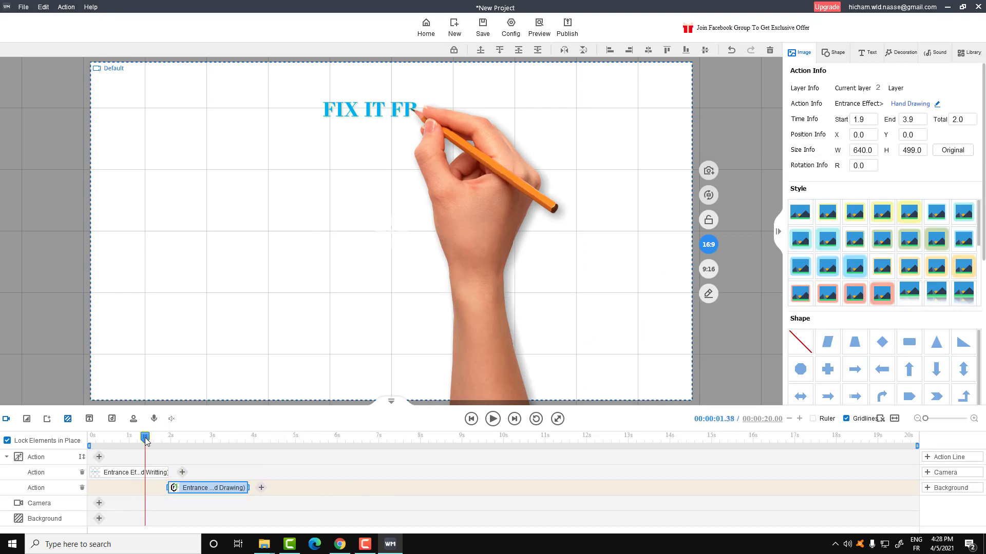
pyautogui.click(493, 419)
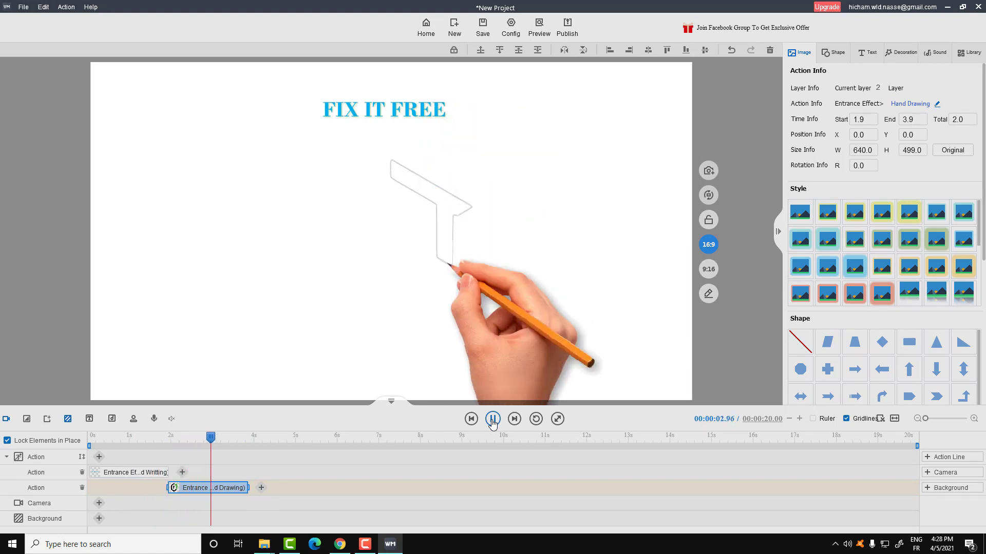
pyautogui.click(492, 419)
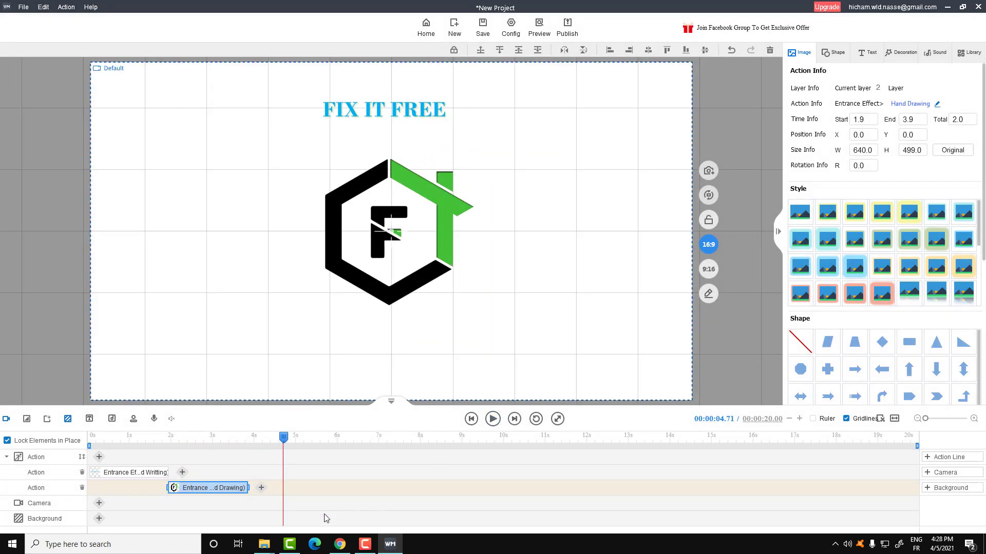
# Lengthen the logo's hand-drawing effect to 4.4 s in total and preview the slower drawing.
pyautogui.moveTo(248, 488)
pyautogui.mouseDown()
pyautogui.moveTo(402, 488)
pyautogui.moveTo(347, 488)
pyautogui.mouseUp()
pyautogui.click(143, 437)
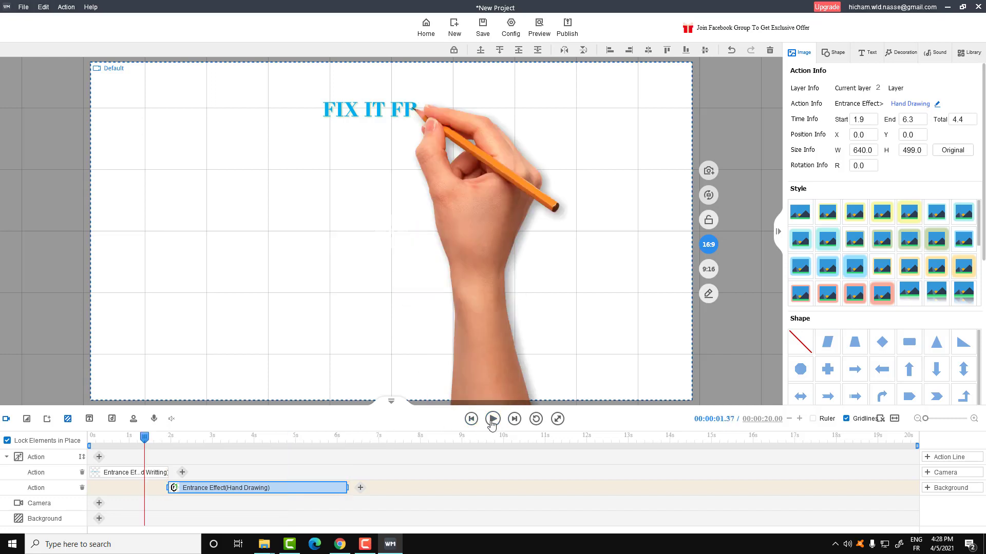
pyautogui.click(492, 419)
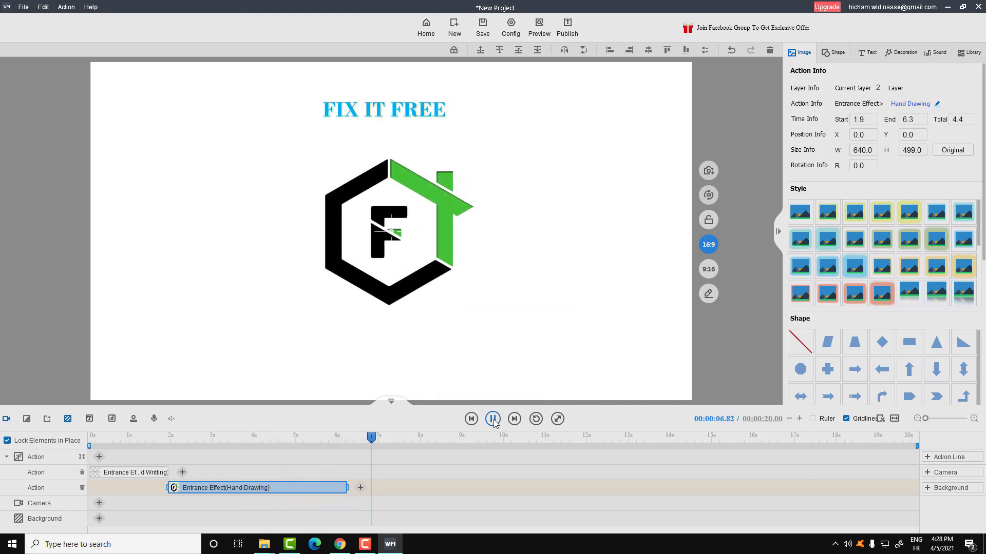
pyautogui.press('space')
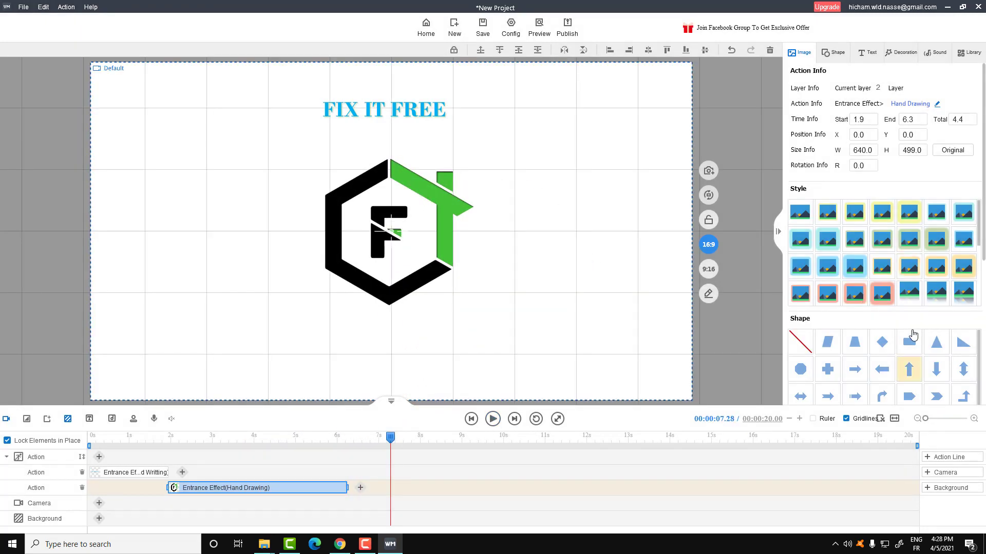
# Examine the image shape presets, the decoration and sound libraries, and the "FIX IT FREE" text's properties.
pyautogui.scroll(-1, 913, 339)
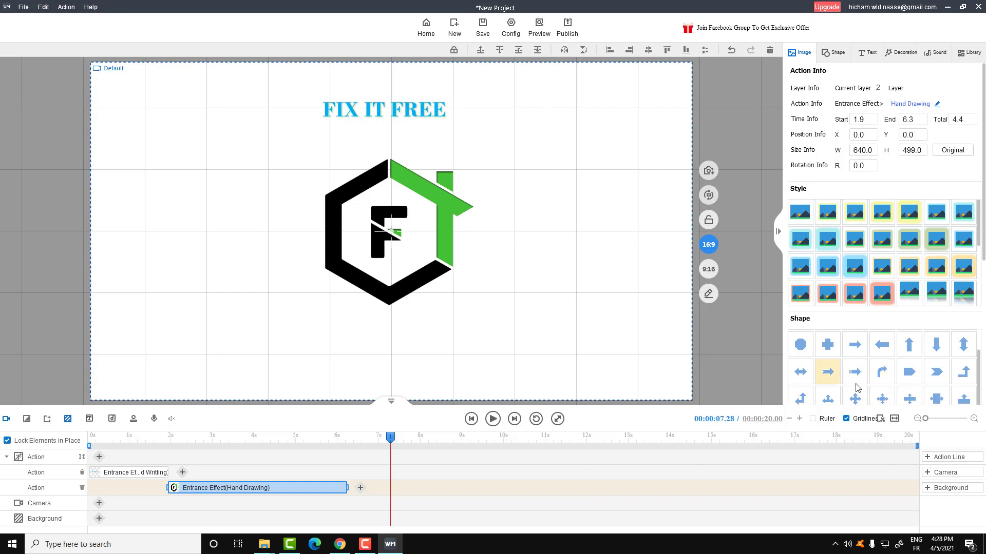
pyautogui.scroll(1, 909, 374)
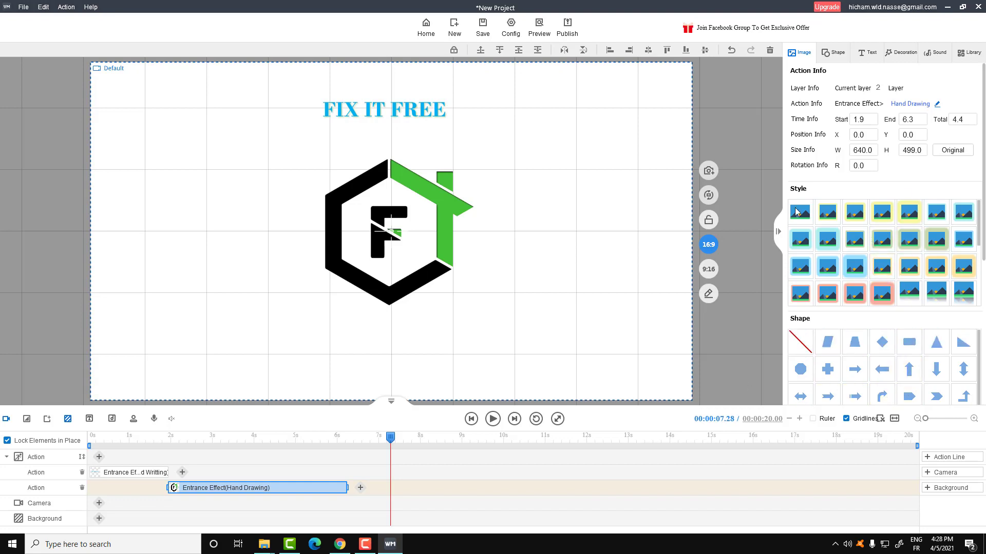
pyautogui.click(905, 53)
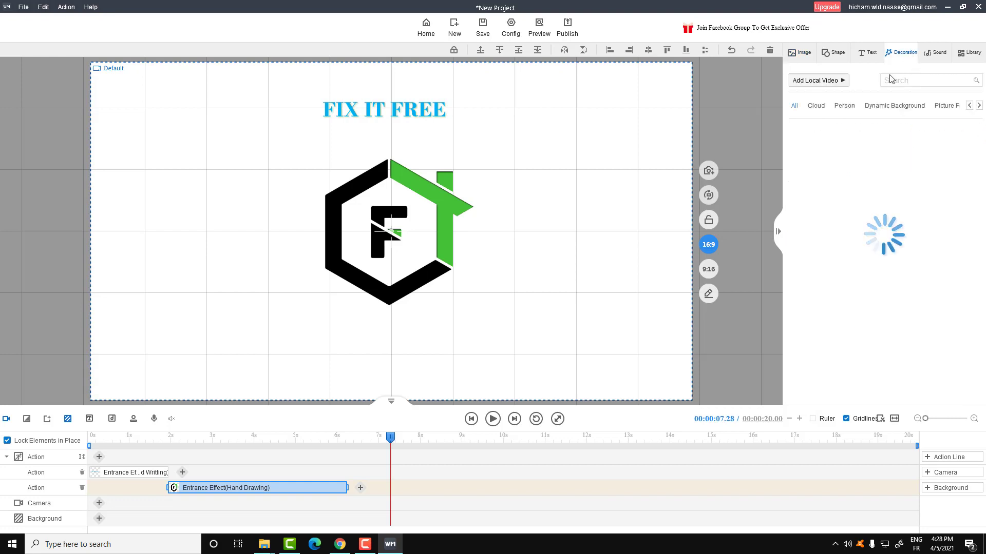
pyautogui.scroll(-2, 828, 340)
pyautogui.scroll(-1, 828, 340)
pyautogui.click(933, 53)
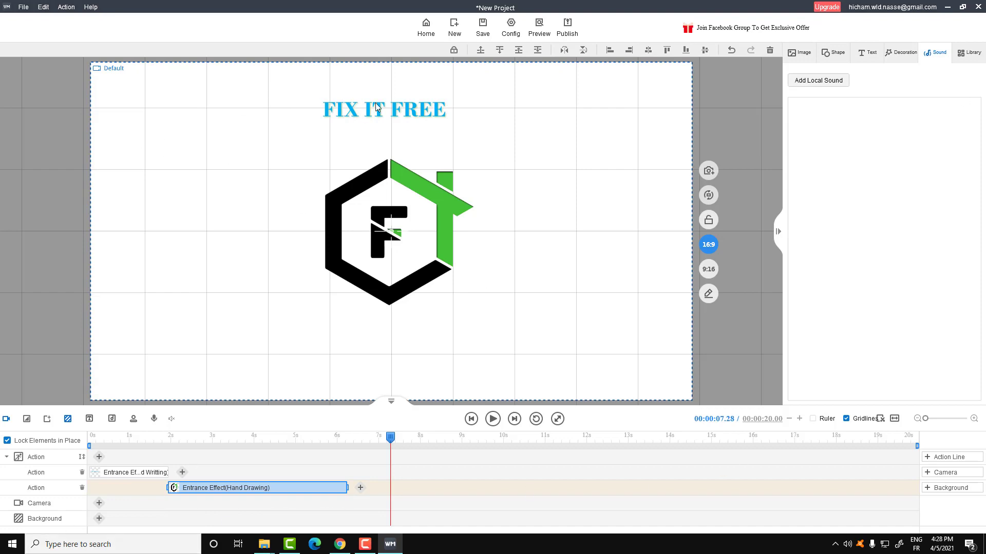
pyautogui.click(390, 117)
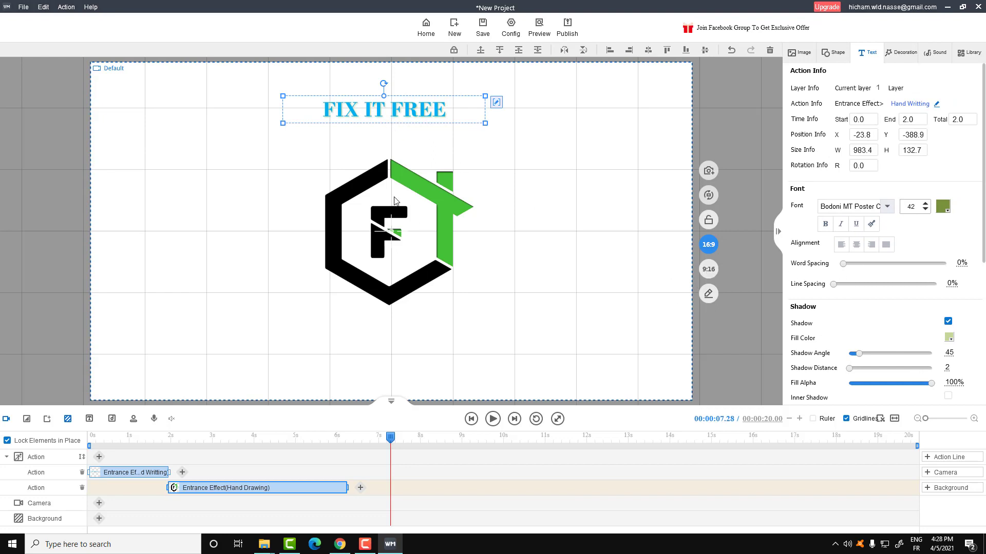
pyautogui.click(266, 174)
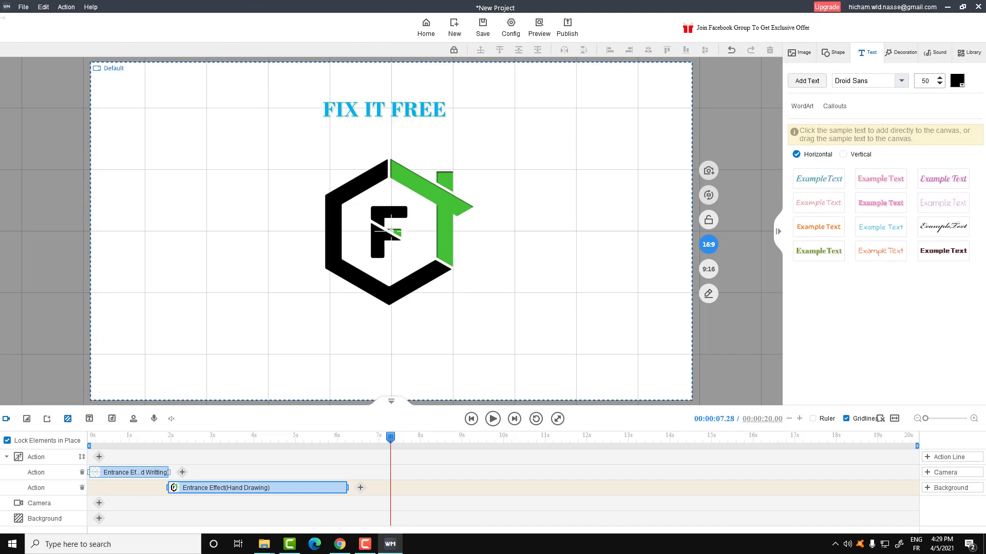
# Start publishing the project as a video and set its frame rate to 60 fps.
pyautogui.click(24, 7)
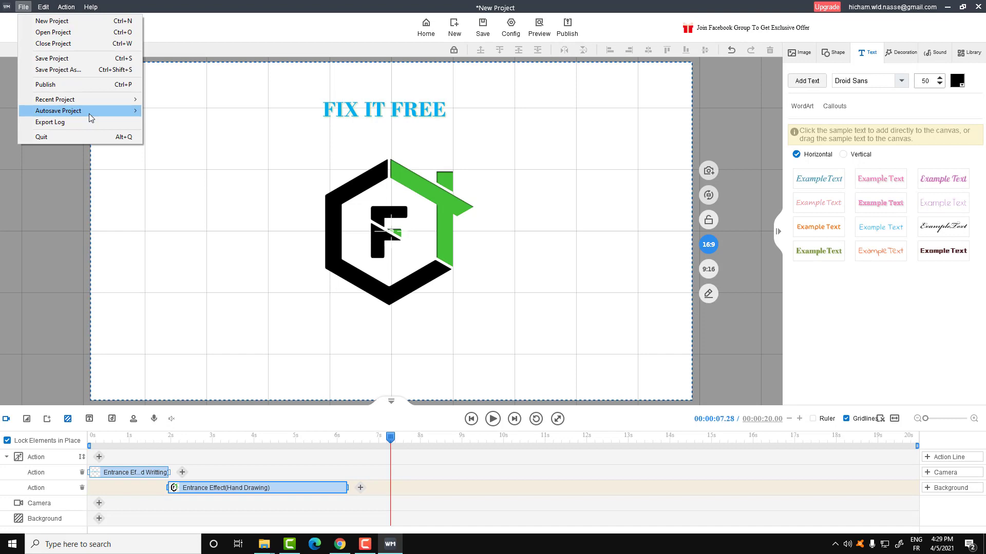
pyautogui.moveTo(90, 117)
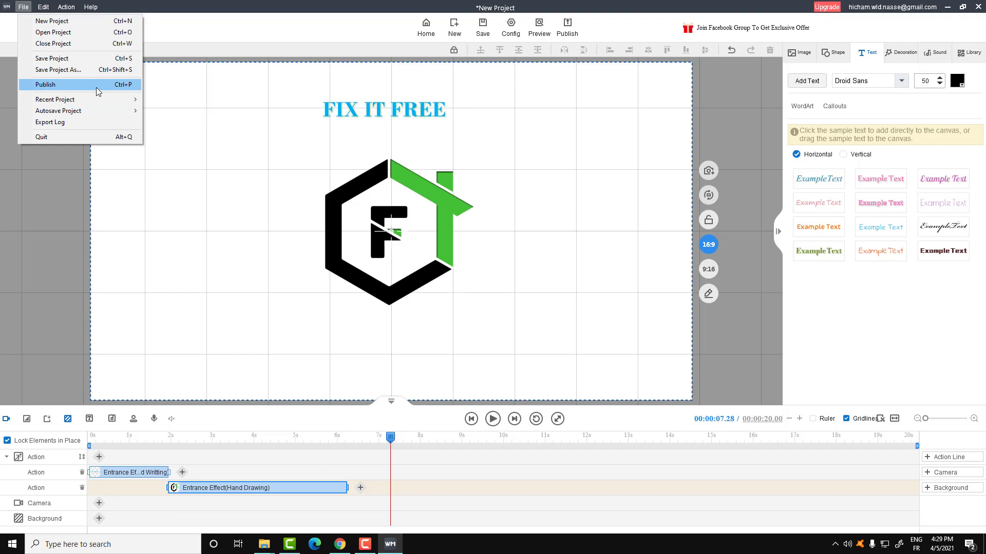
pyautogui.click(97, 86)
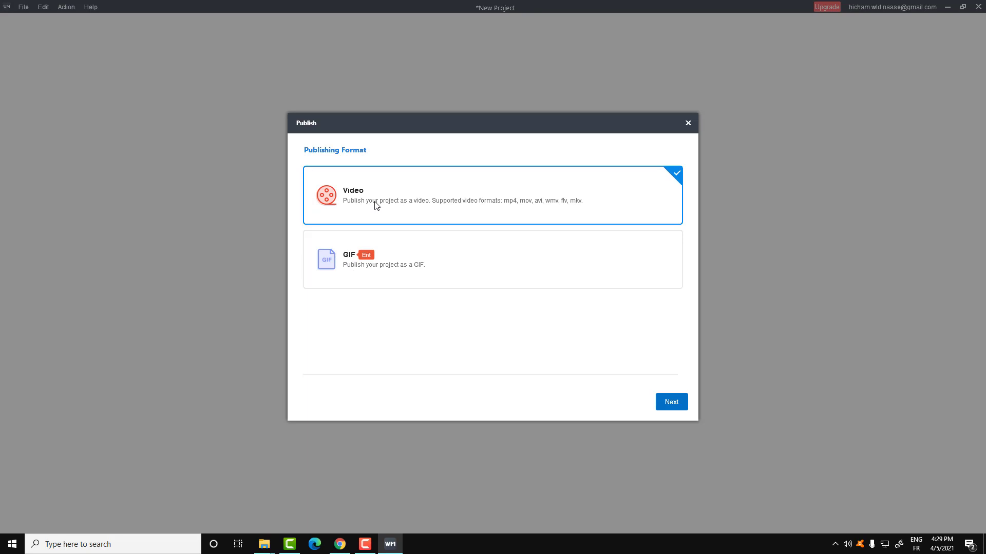
pyautogui.click(672, 404)
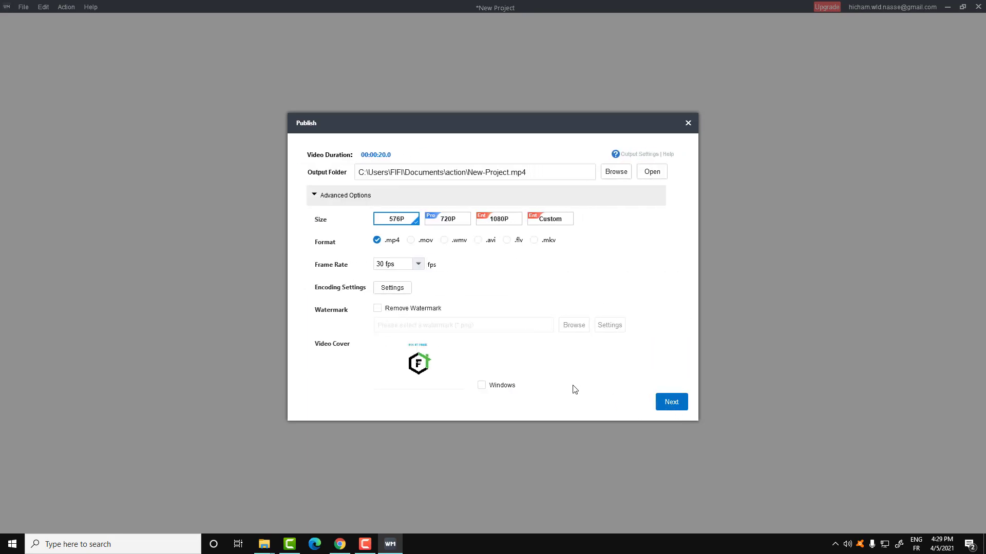
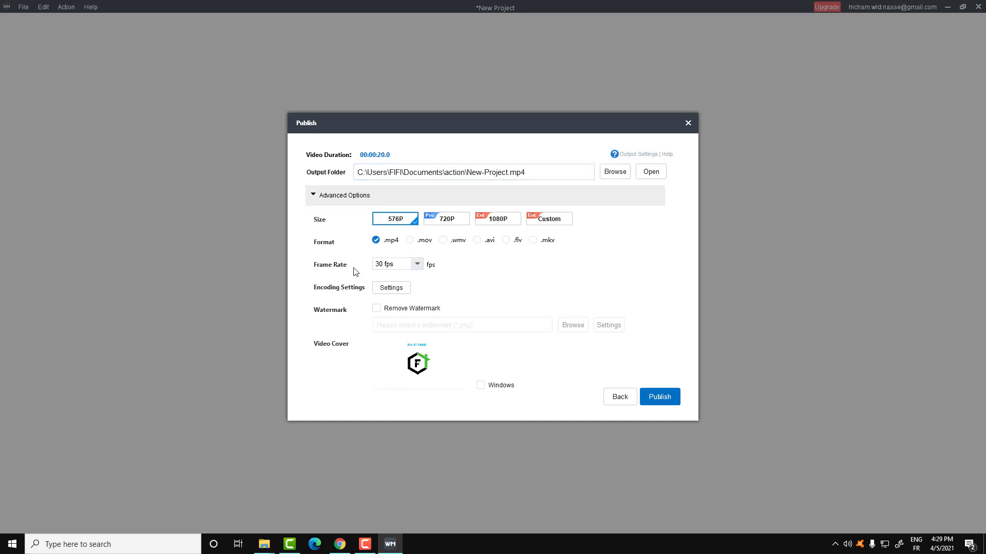
pyautogui.click(417, 265)
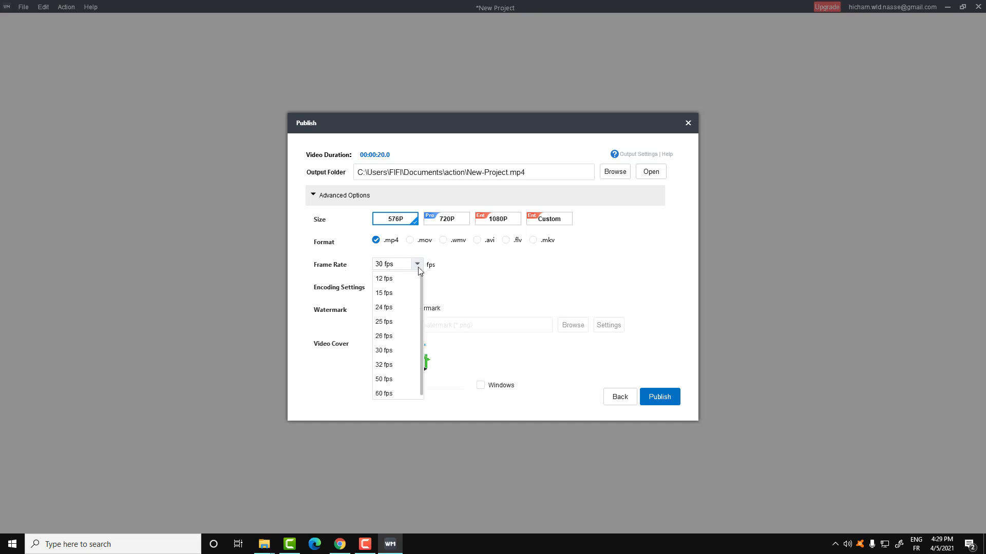
pyautogui.click(381, 393)
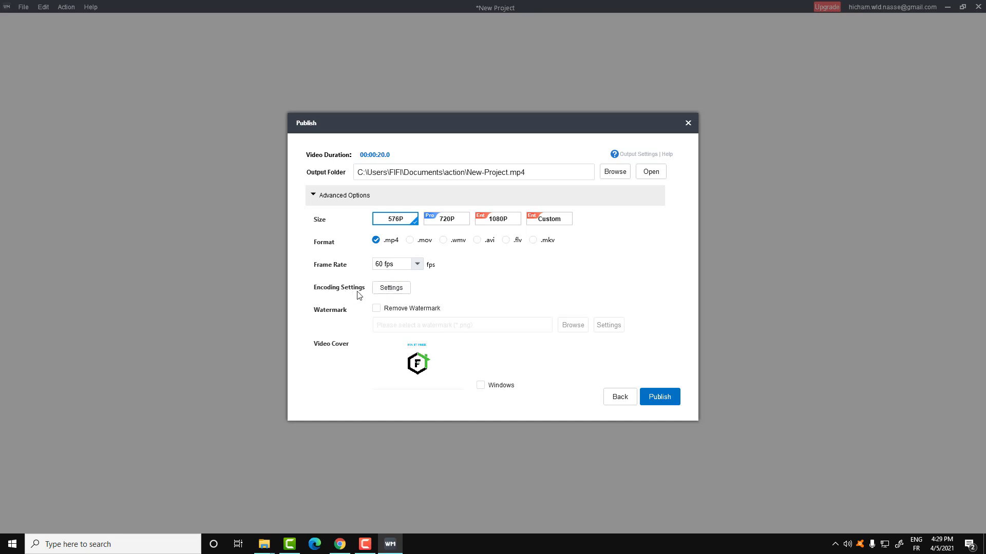
# Check the available video encoders in the encoding settings and choose a video bitrate of 10000 kbps.
pyautogui.click(392, 291)
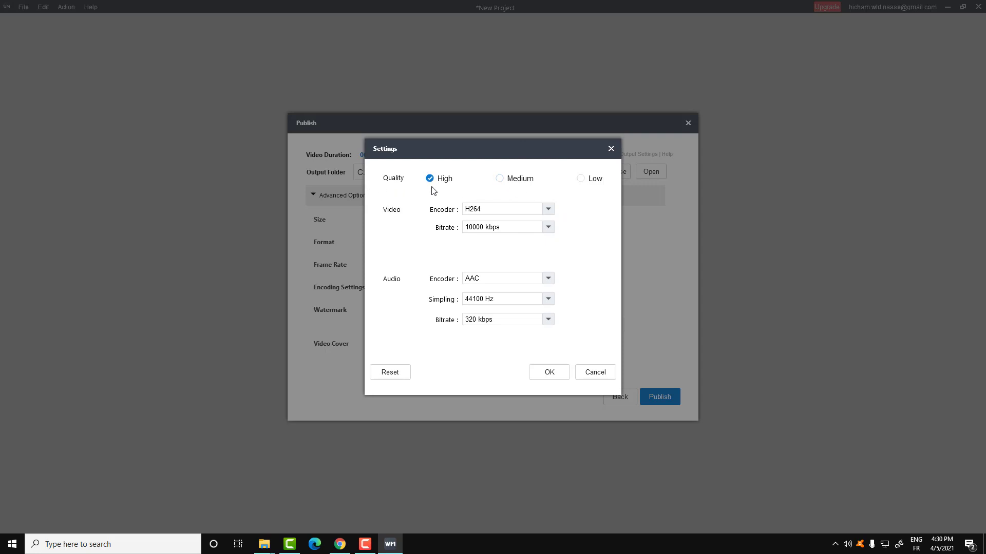
pyautogui.click(548, 211)
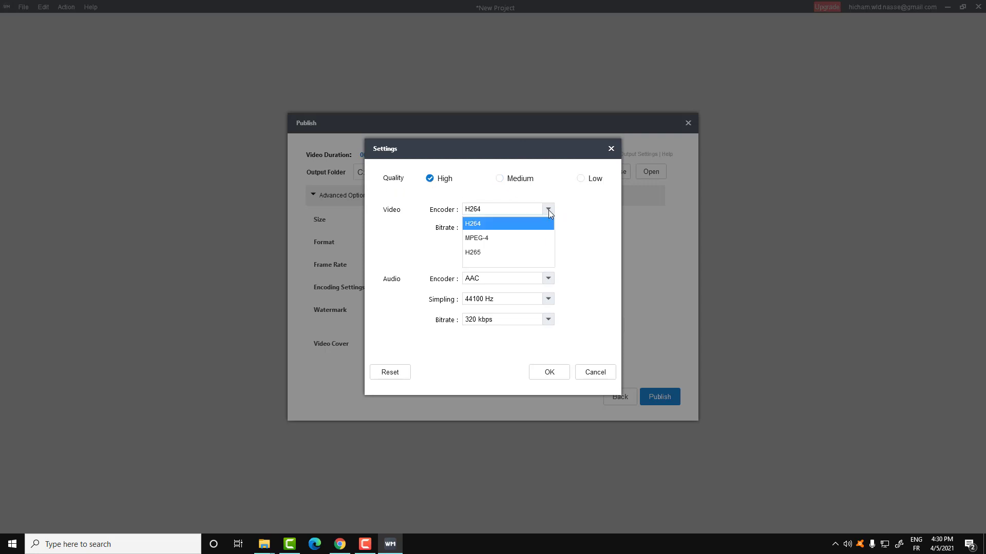
pyautogui.click(389, 257)
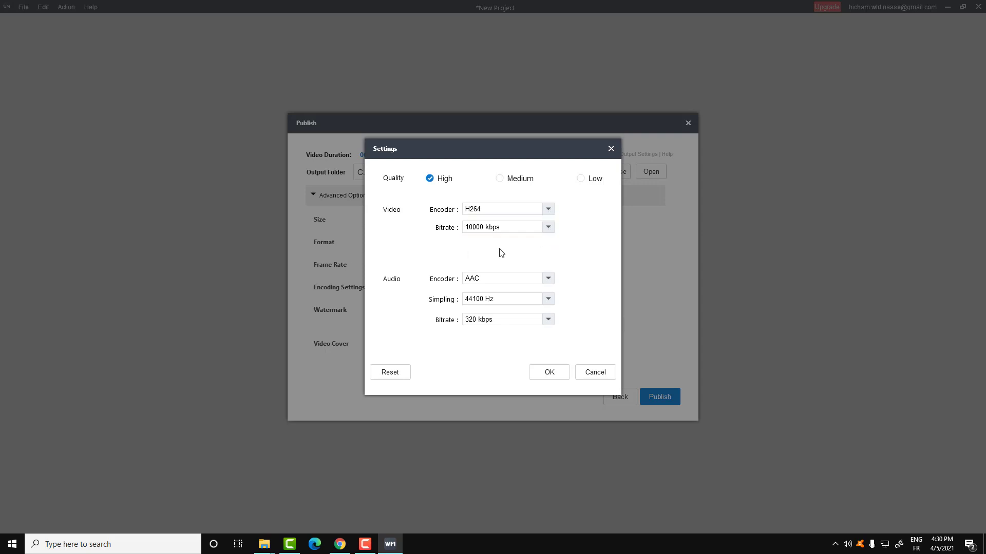
pyautogui.click(549, 227)
pyautogui.scroll(-1, 521, 274)
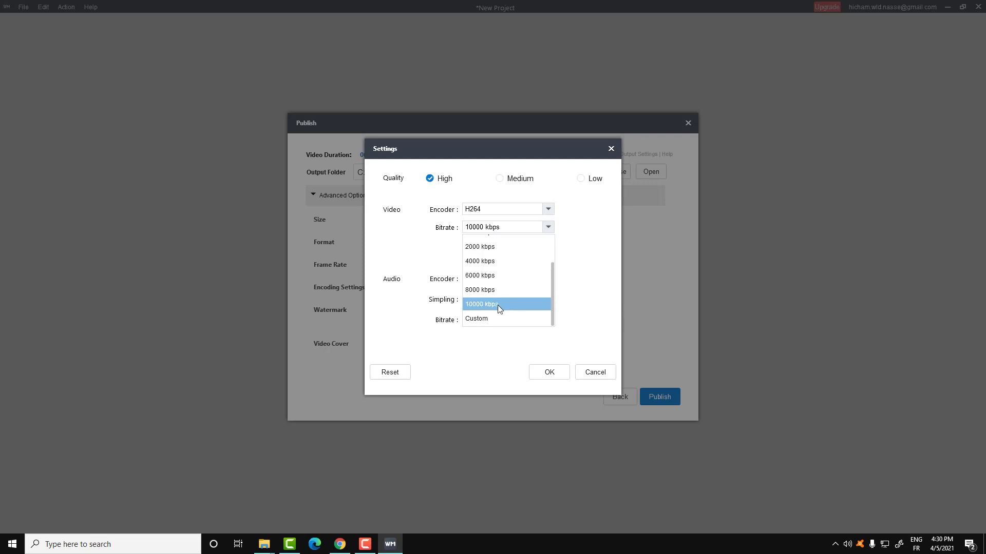
pyautogui.click(471, 304)
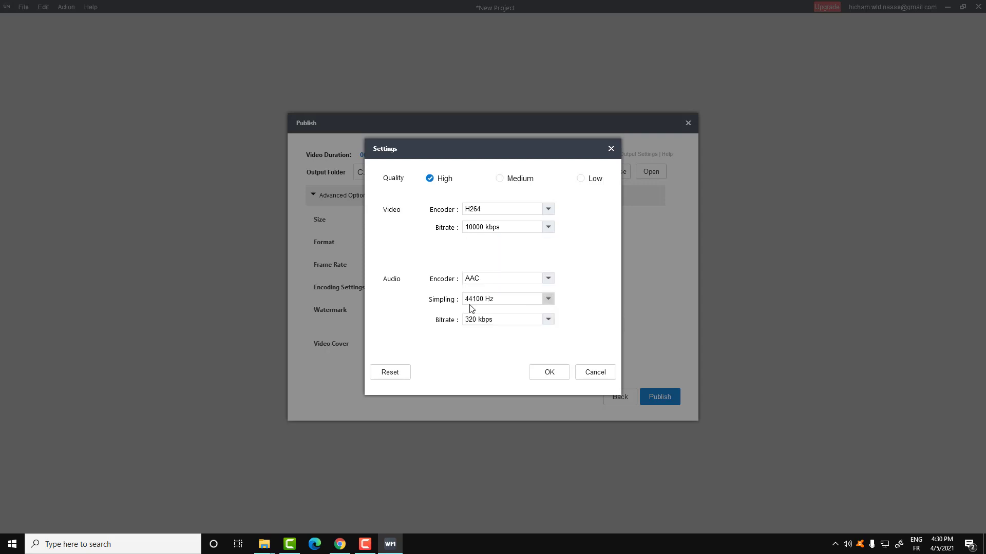
pyautogui.click(549, 227)
pyautogui.click(610, 293)
# Check the audio encoders, set audio sampling to 48000 Hz with a 320 kbps bitrate, and apply the encoding settings.
pyautogui.click(518, 279)
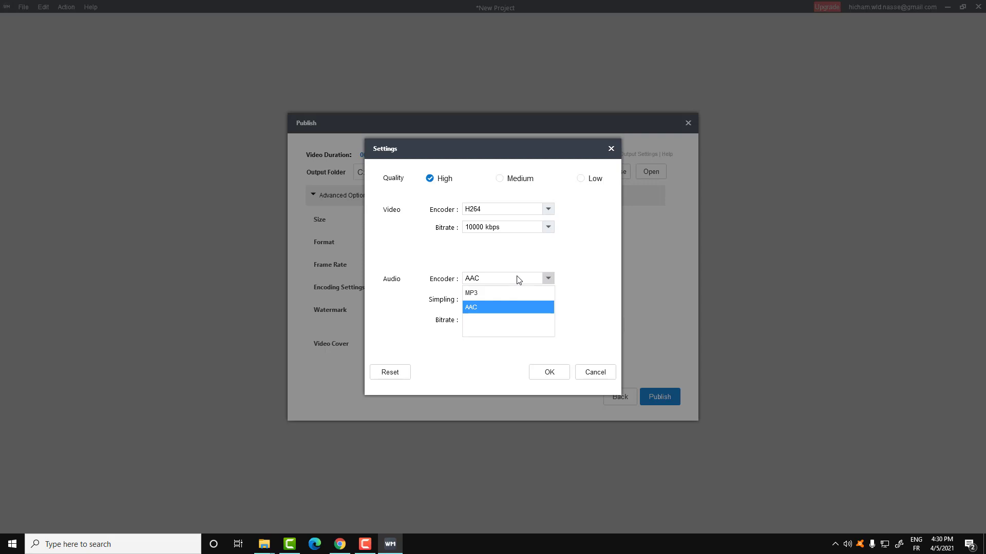
pyautogui.click(516, 282)
pyautogui.click(519, 283)
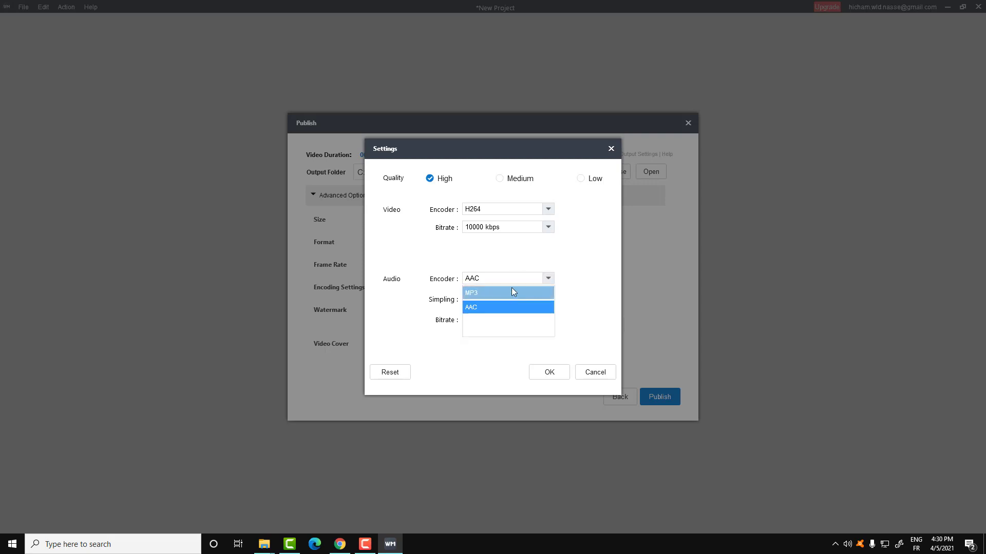
pyautogui.click(603, 291)
pyautogui.click(533, 301)
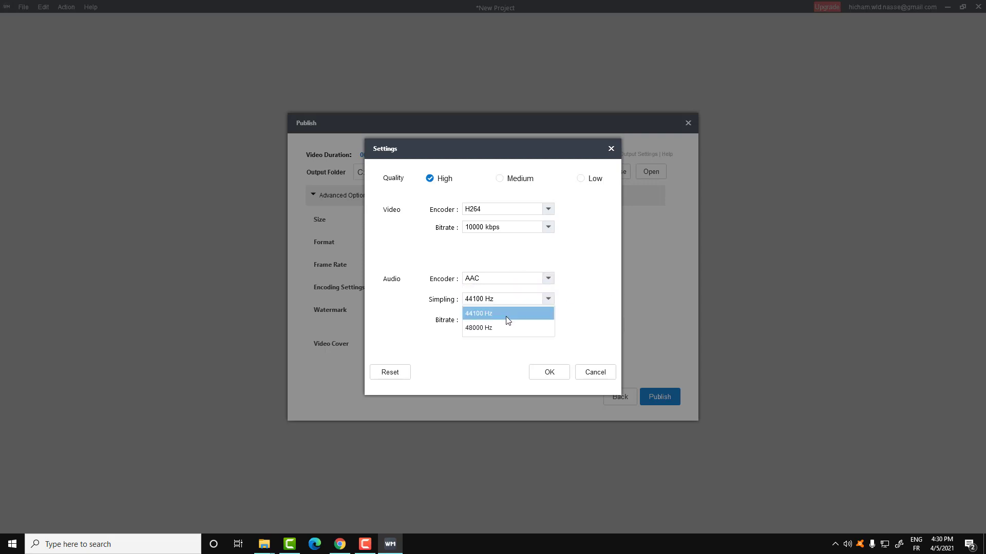
pyautogui.click(496, 329)
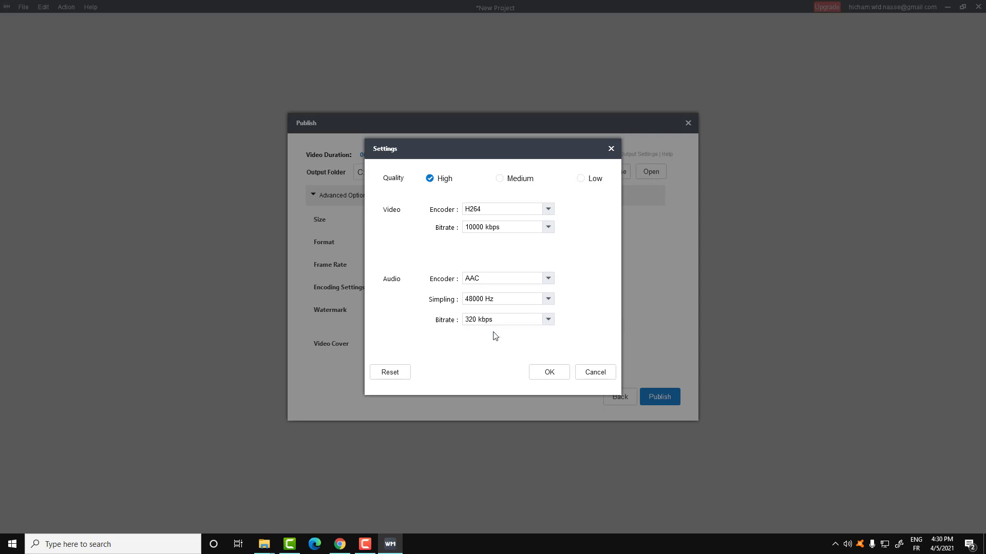
pyautogui.click(547, 320)
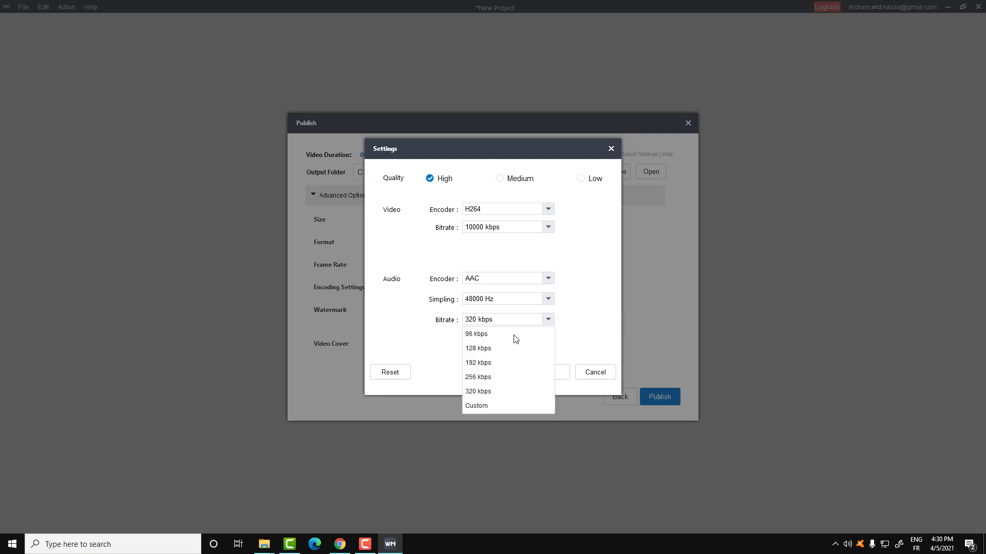
pyautogui.click(493, 391)
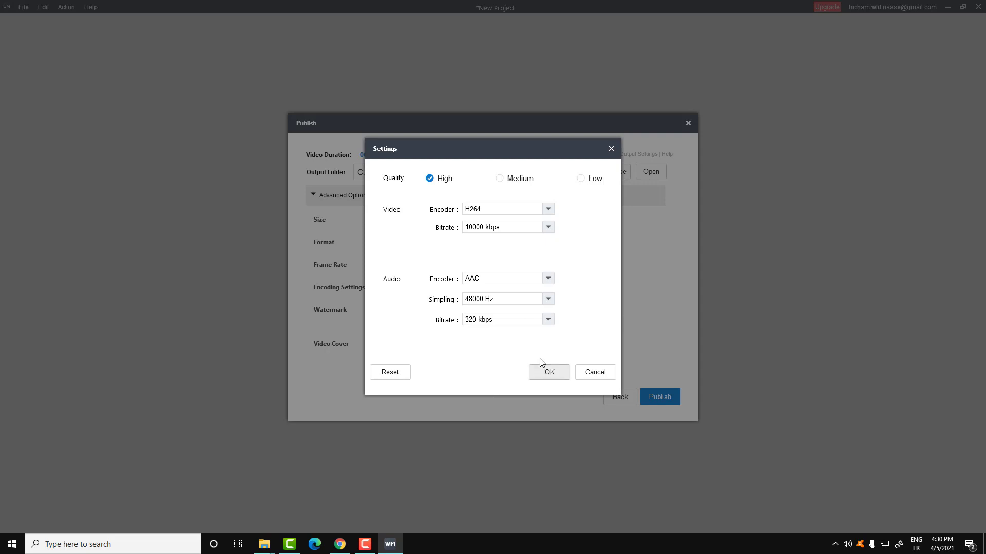
pyautogui.click(554, 383)
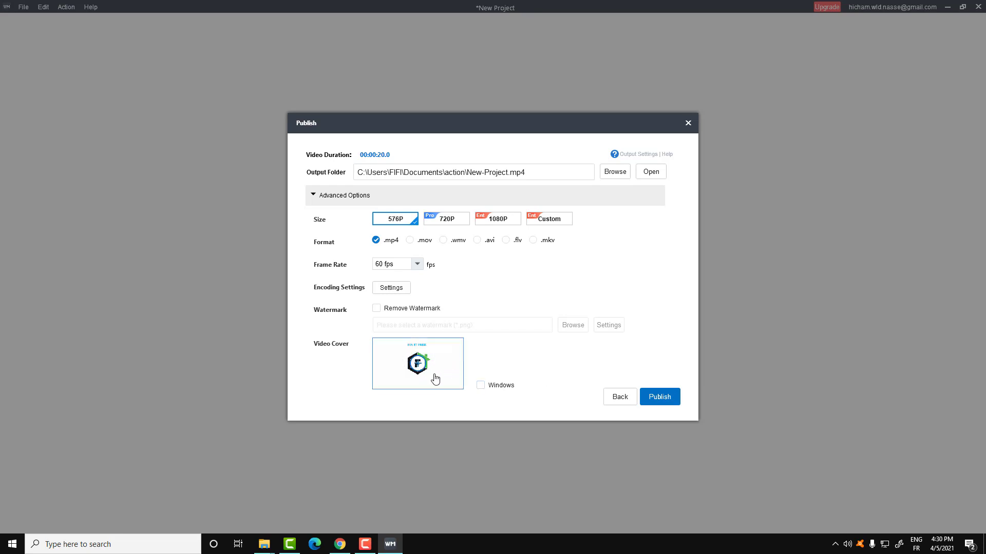
# Publish the video over the existing New-Project.mp4 and play the exported file, pausing it near the end.
pyautogui.click(664, 400)
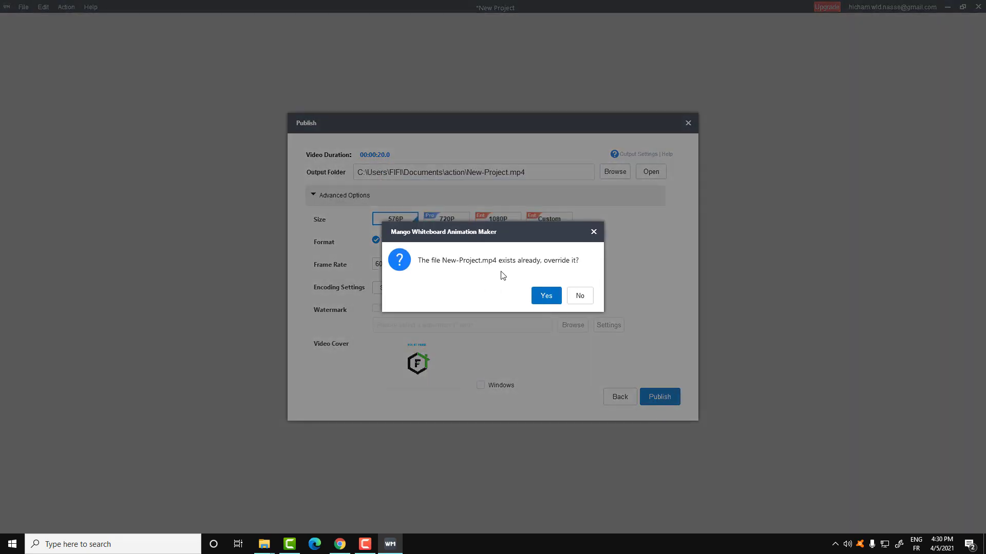
pyautogui.click(546, 296)
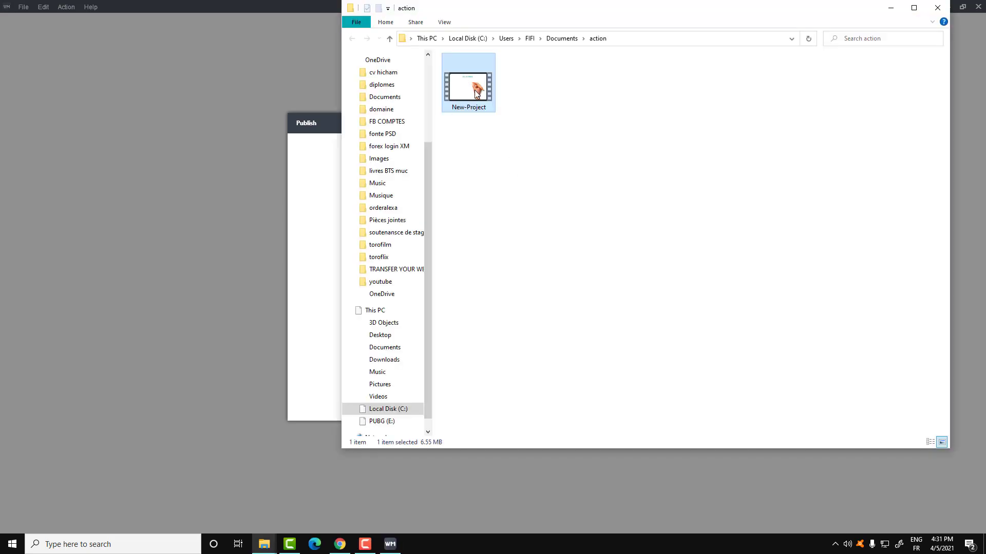
pyautogui.doubleClick(476, 73)
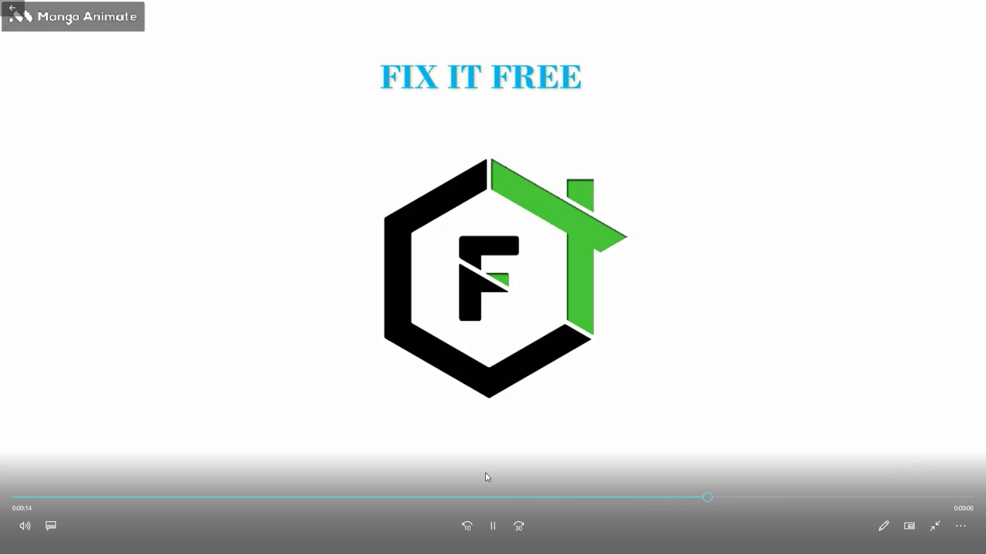
pyautogui.click(934, 527)
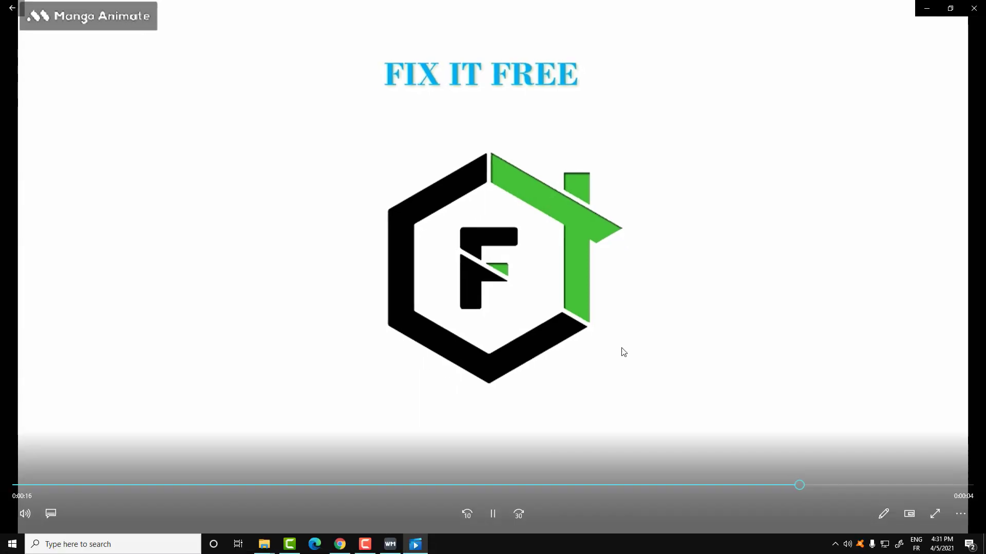
pyautogui.click(491, 516)
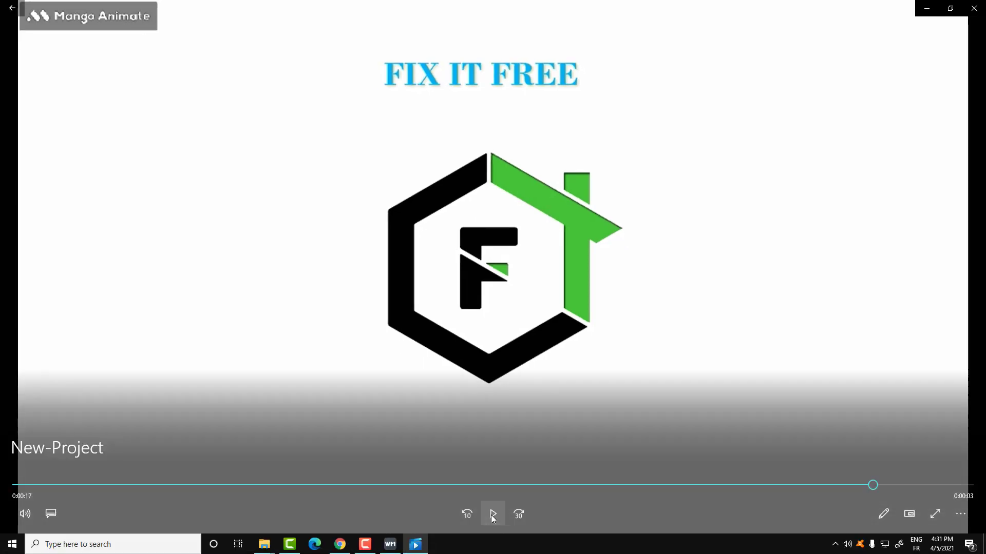